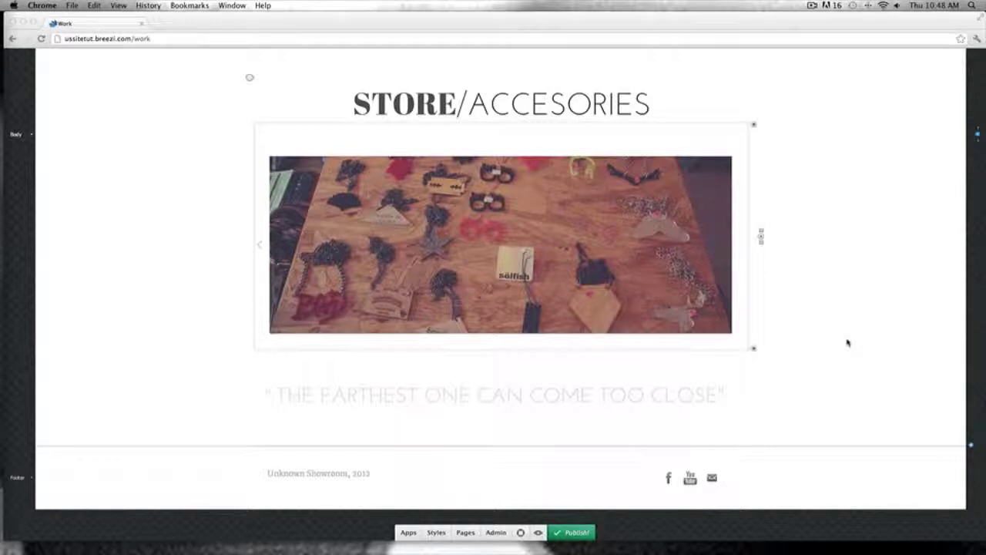
- Duplicate the STORE/ACCESORIES heading so two identical heading lines sit above the accessories slideshow
scroll(847, 342, "up", 5)
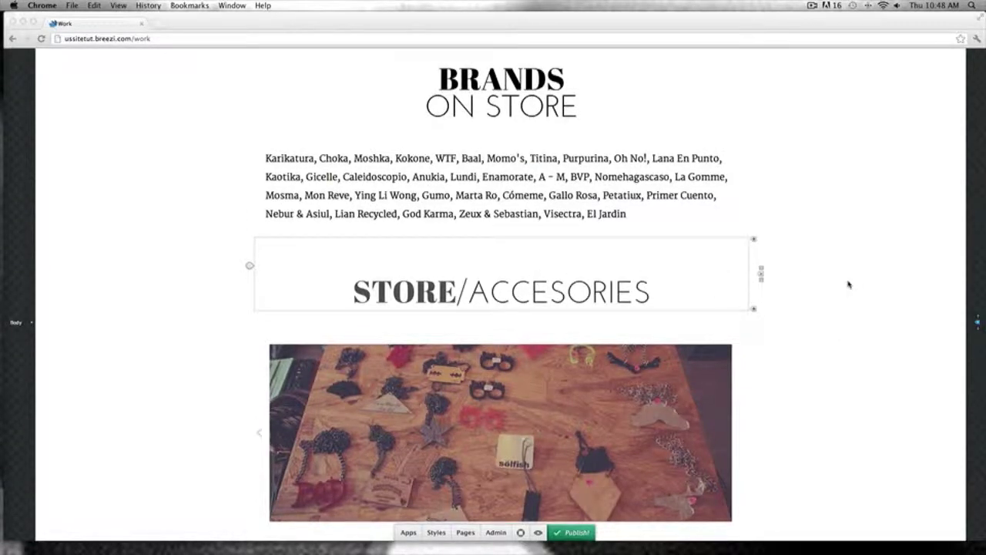
mouse_move(677, 260)
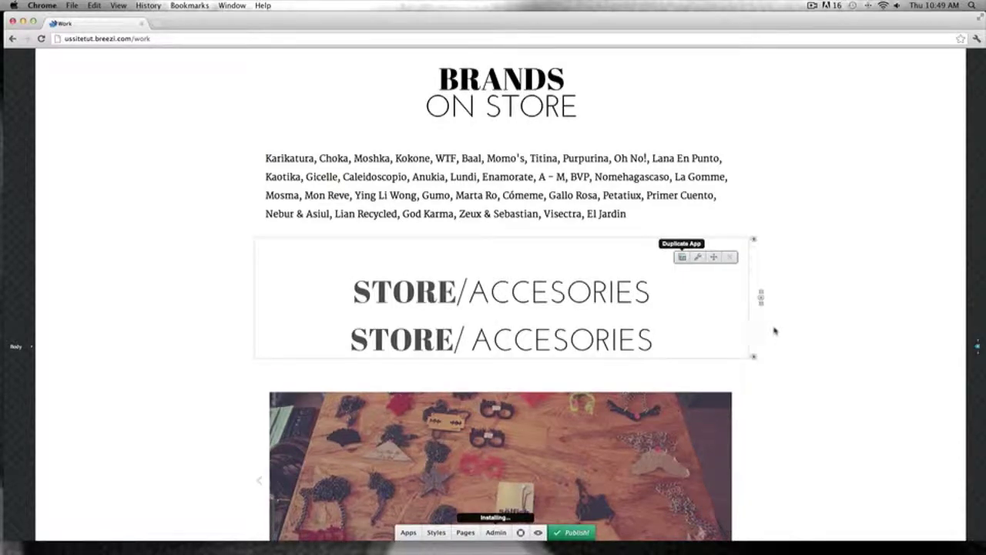
scroll(817, 339, "down", 2)
scroll(816, 339, "up", 3)
scroll(818, 341, "down", 3)
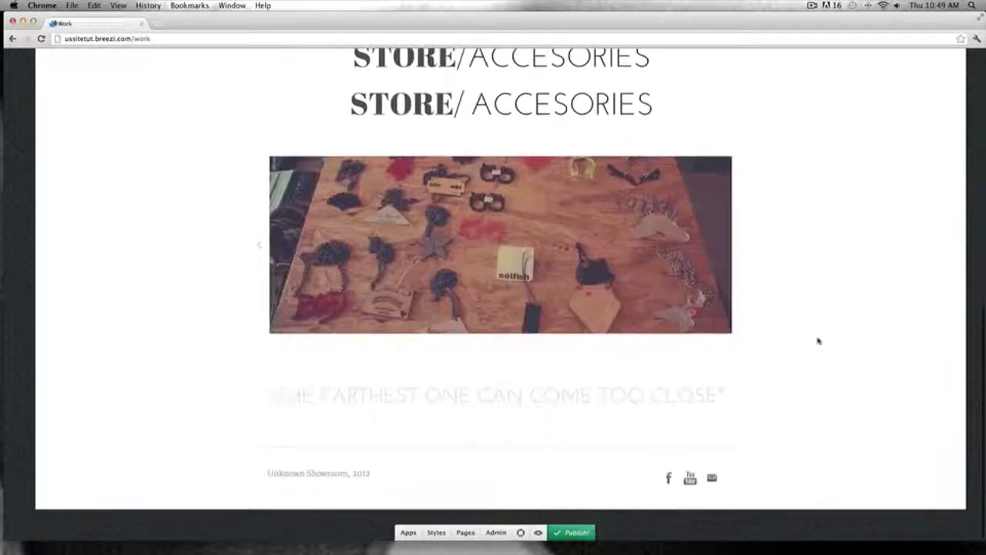
- Add a new empty section below the accessories slideshow
left_click(408, 533)
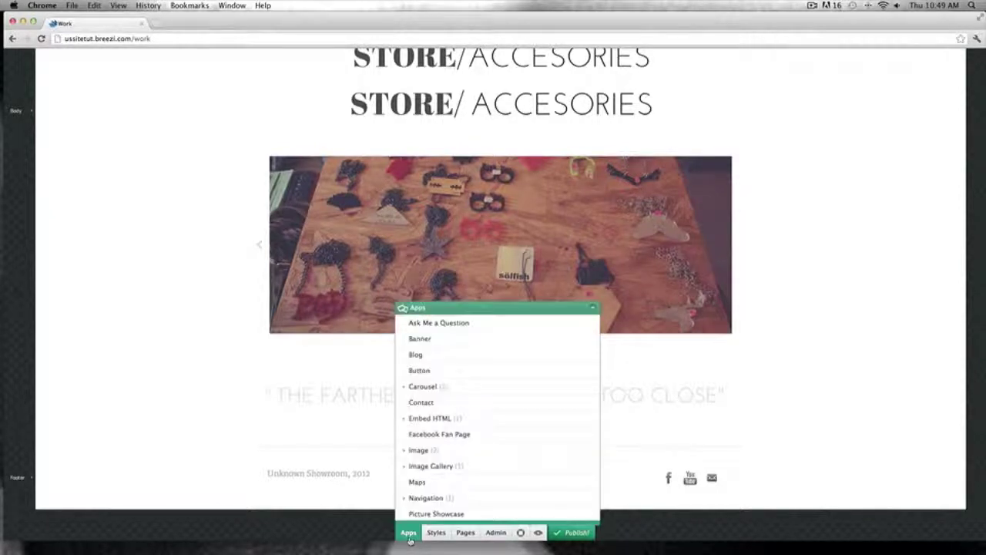
left_click(207, 355)
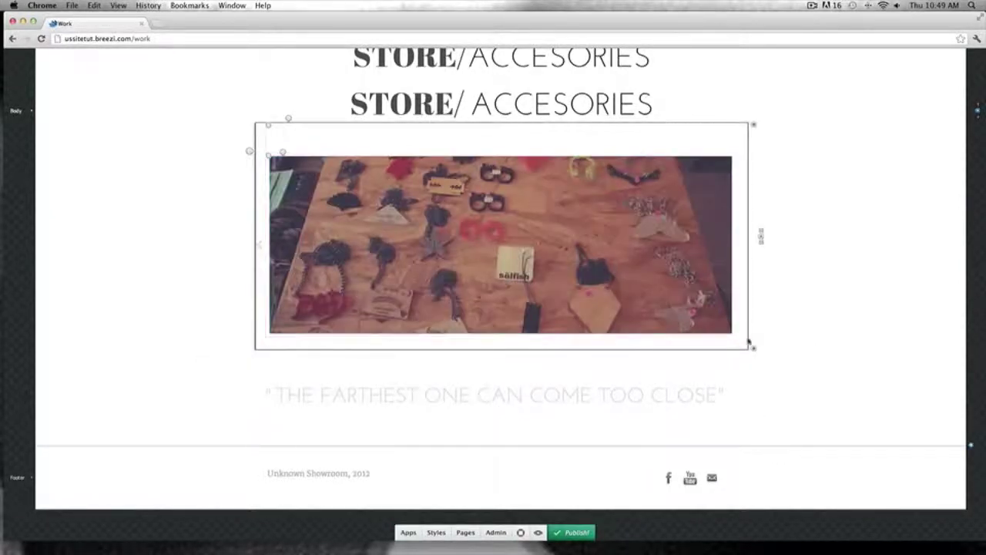
mouse_move(754, 348)
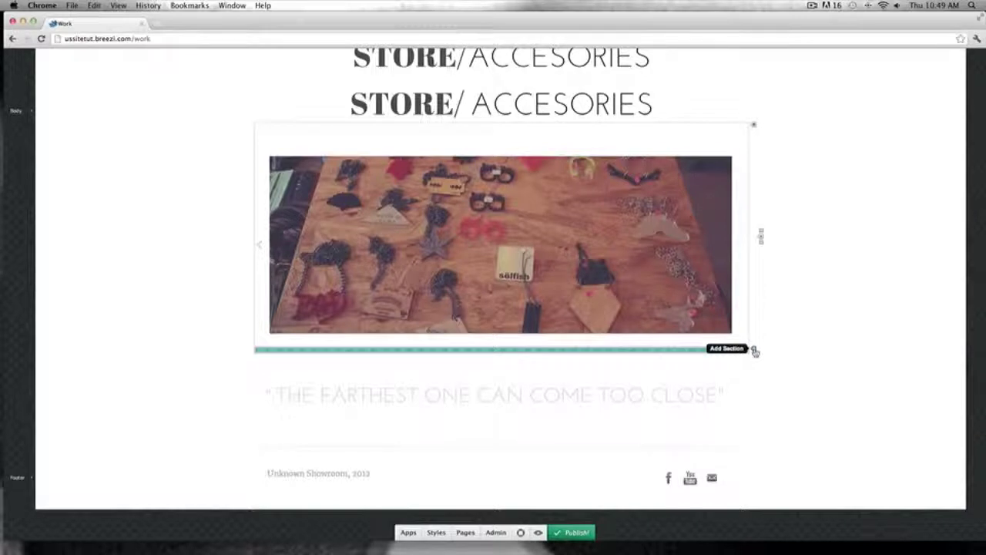
left_click(754, 350)
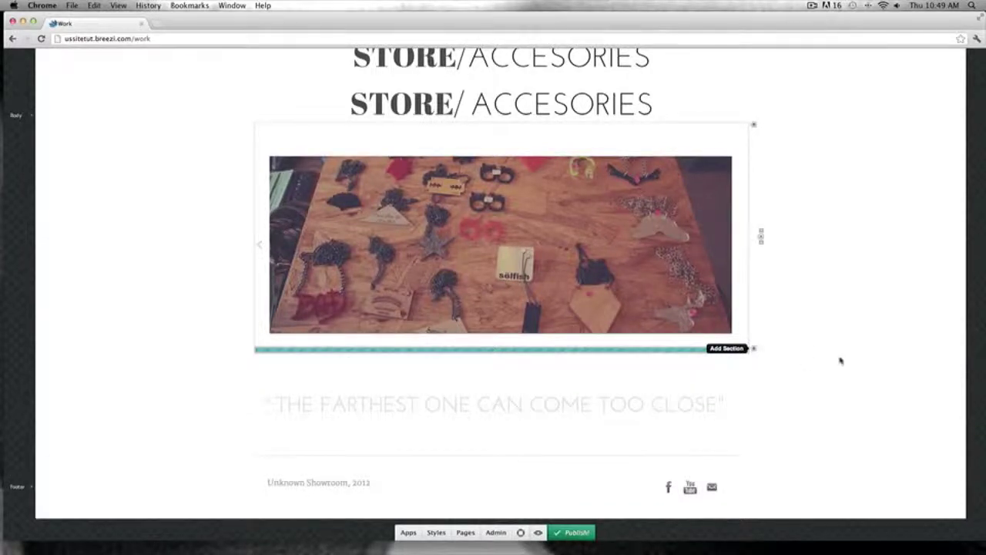
- Drag the duplicate STORE/ACCESORIES heading down into the new section below the slideshow
scroll(759, 355, "up", 3)
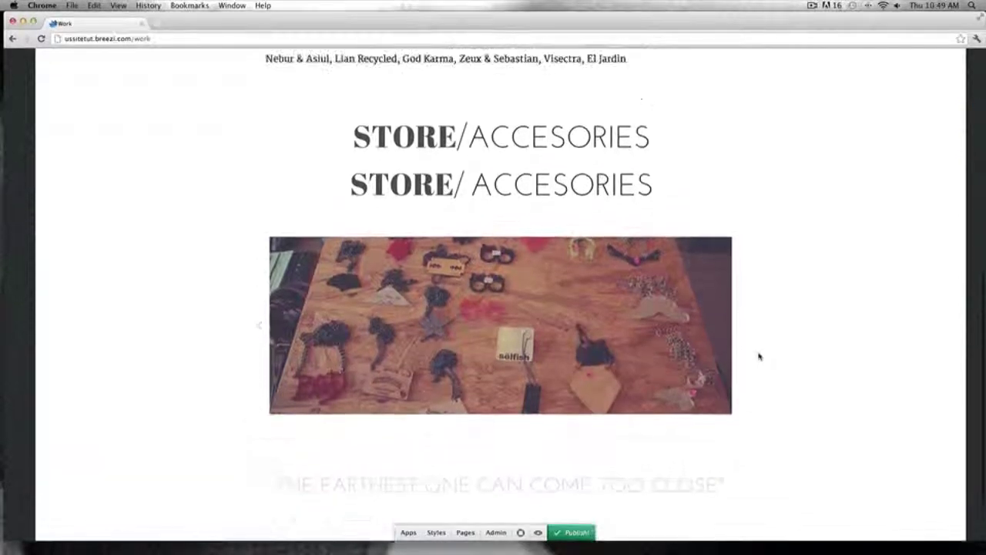
scroll(759, 355, "up", 1)
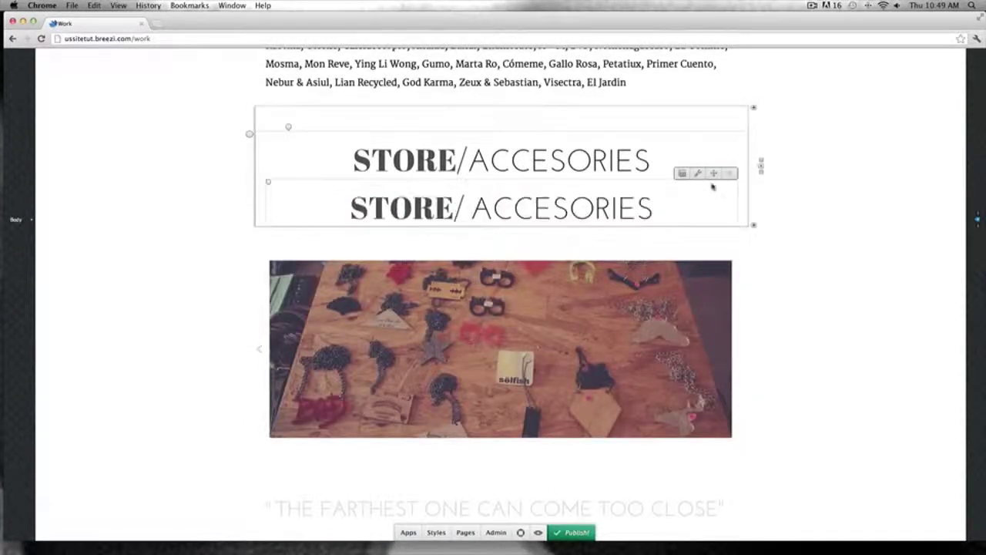
left_click_drag(713, 173, 487, 164)
scroll(493, 347, "down", 5)
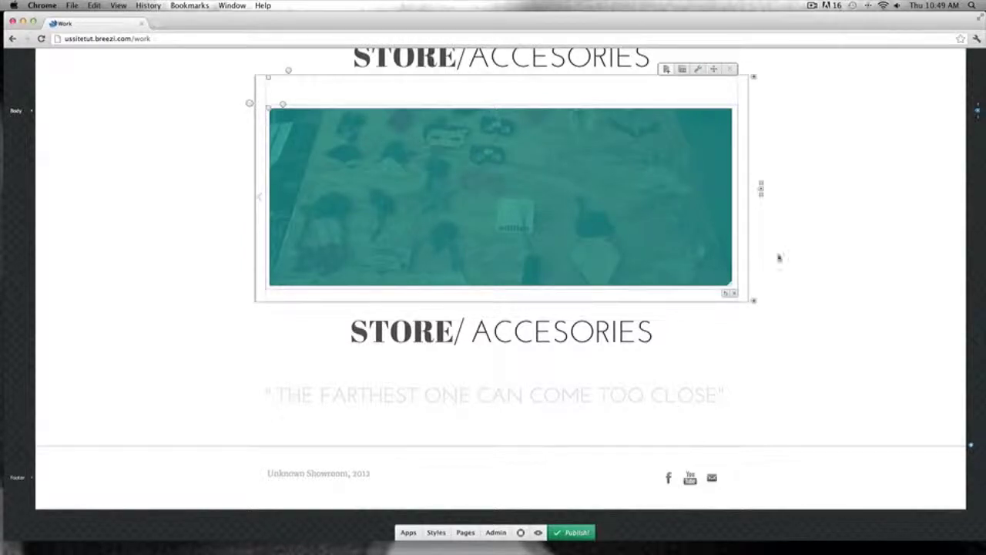
- Replace the lower heading's STORE/ACCESORIES text with CLOTHING
double_click(588, 316)
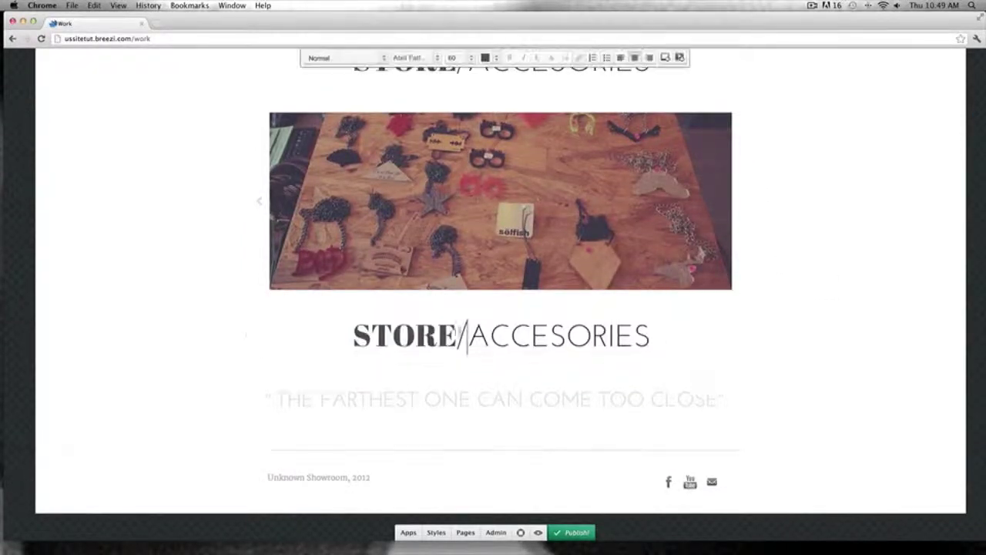
left_click_drag(457, 335, 650, 335)
key("BackSpace")
key("BackSpace")
key("BackSpace")
key("BackSpace")
key("BackSpace")
key("BackSpace")
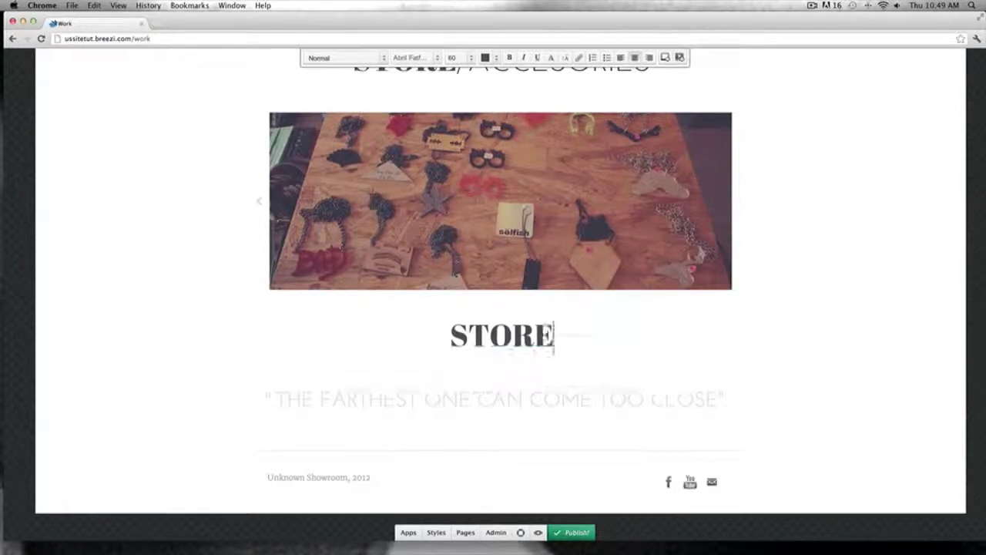
type("cl")
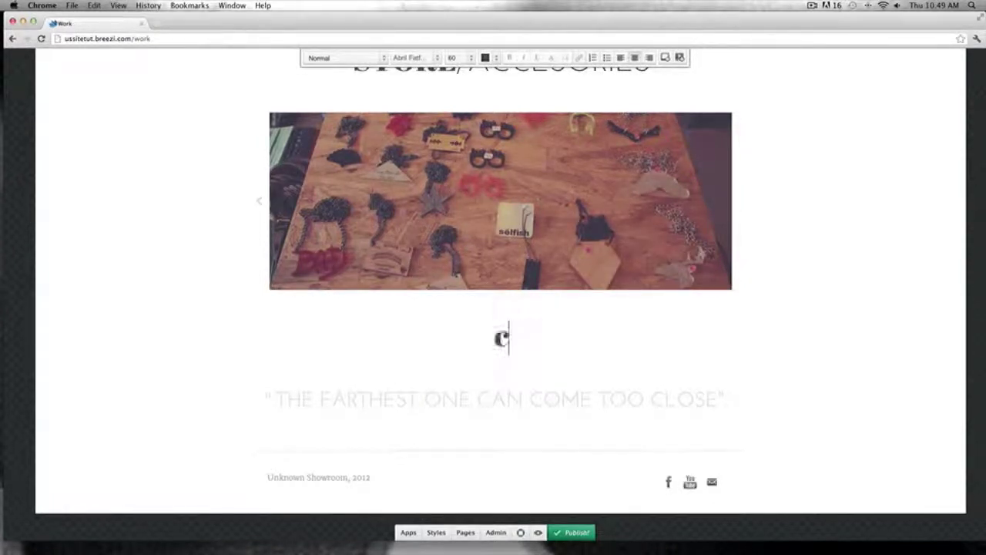
key("BackSpace")
key("BackSpace")
type("CLOTHING")
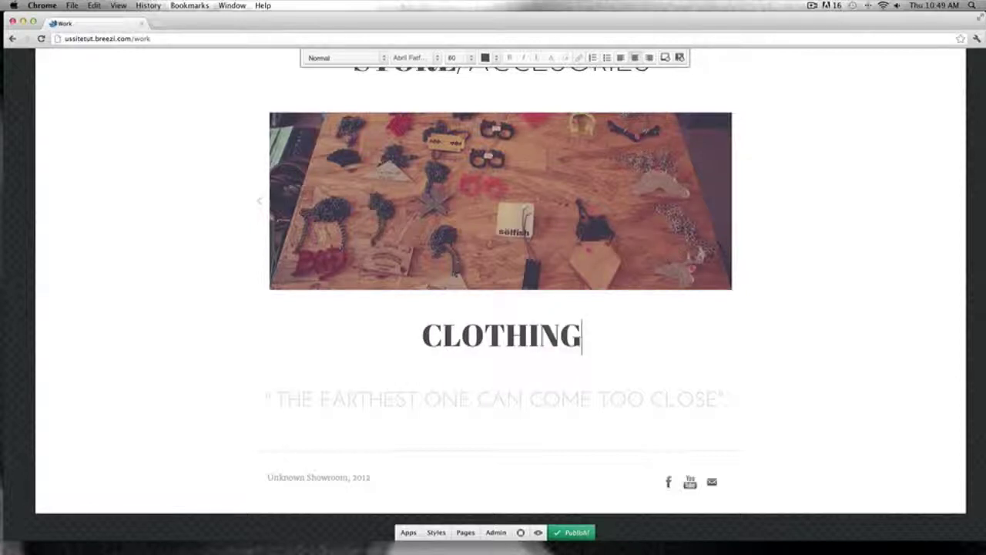
left_click(194, 339)
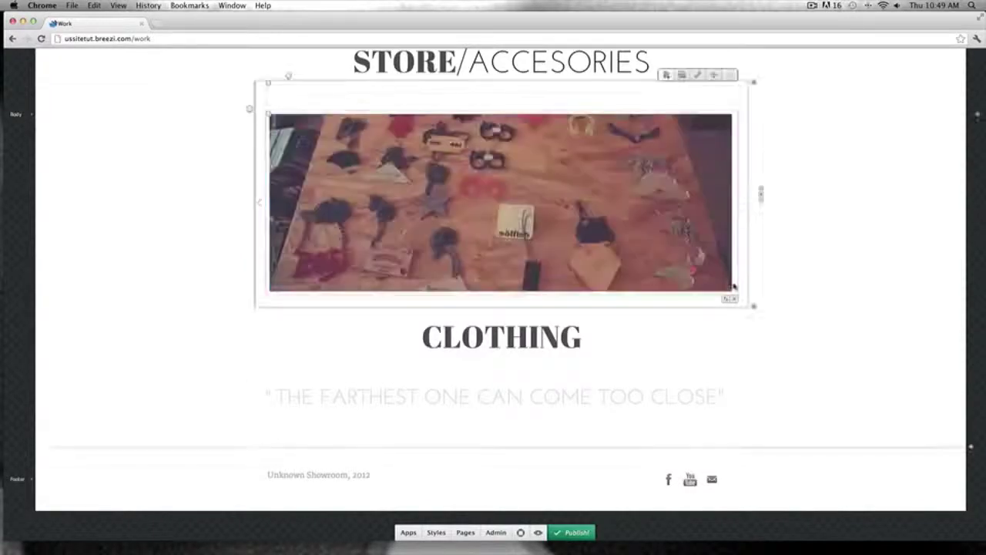
mouse_move(752, 307)
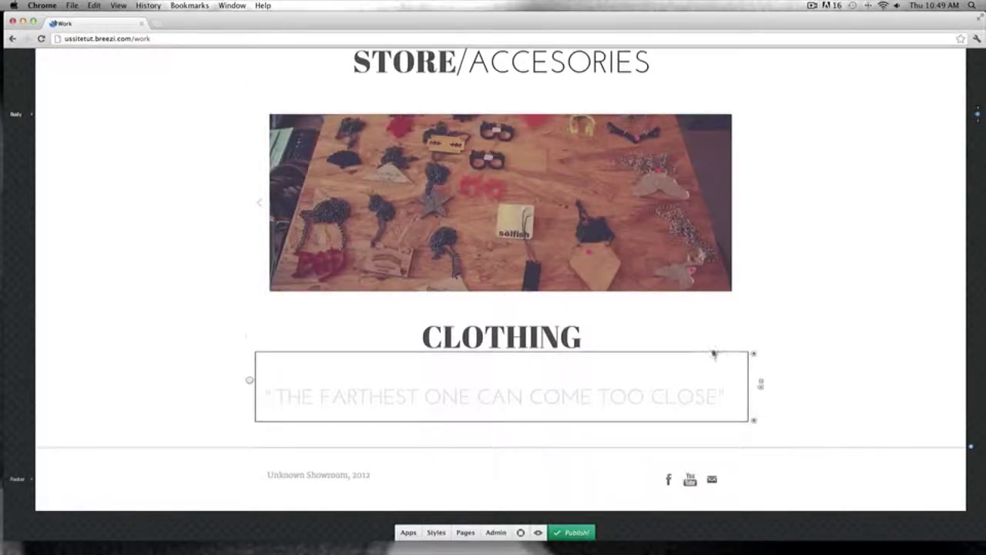
- Drop an Image Gallery app into a new section directly under the CLOTHING heading
mouse_move(754, 351)
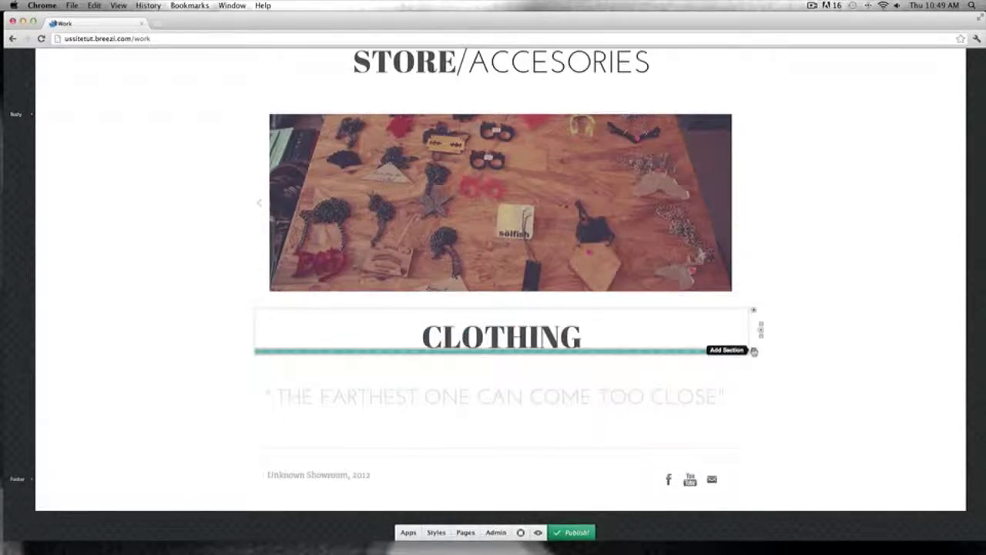
left_click(753, 351)
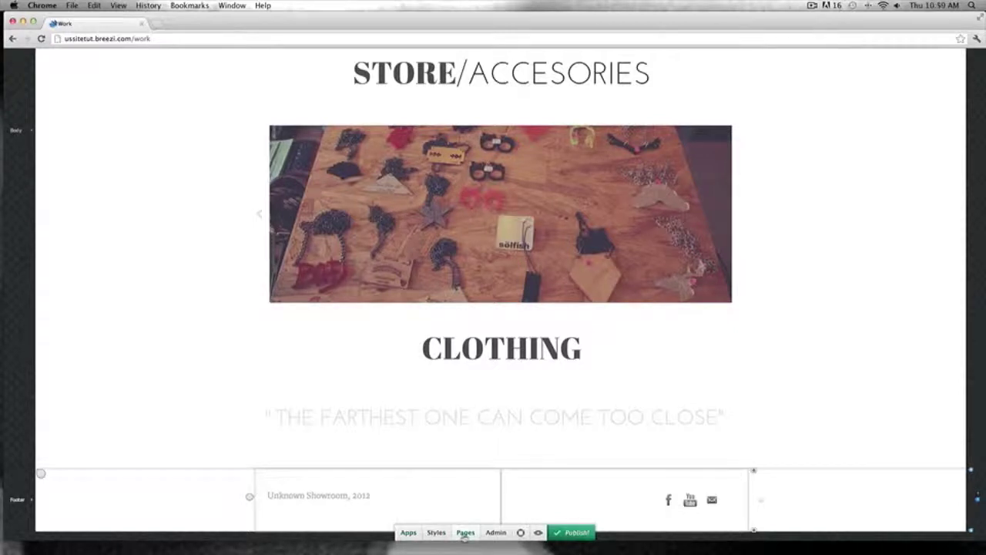
left_click(410, 533)
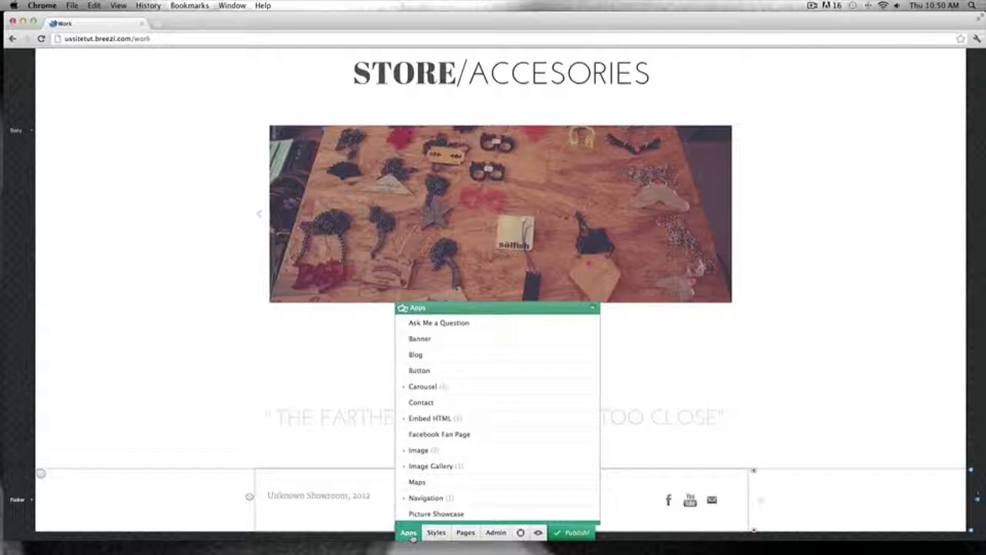
scroll(435, 482, "down", 1)
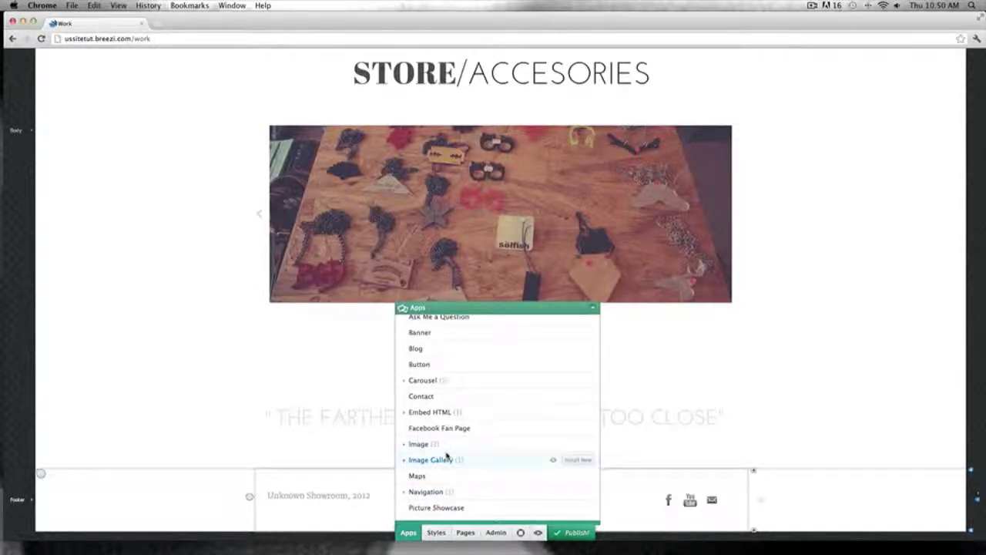
mouse_move(518, 463)
left_mouse_down()
mouse_move(553, 414)
mouse_move(521, 467)
left_mouse_up()
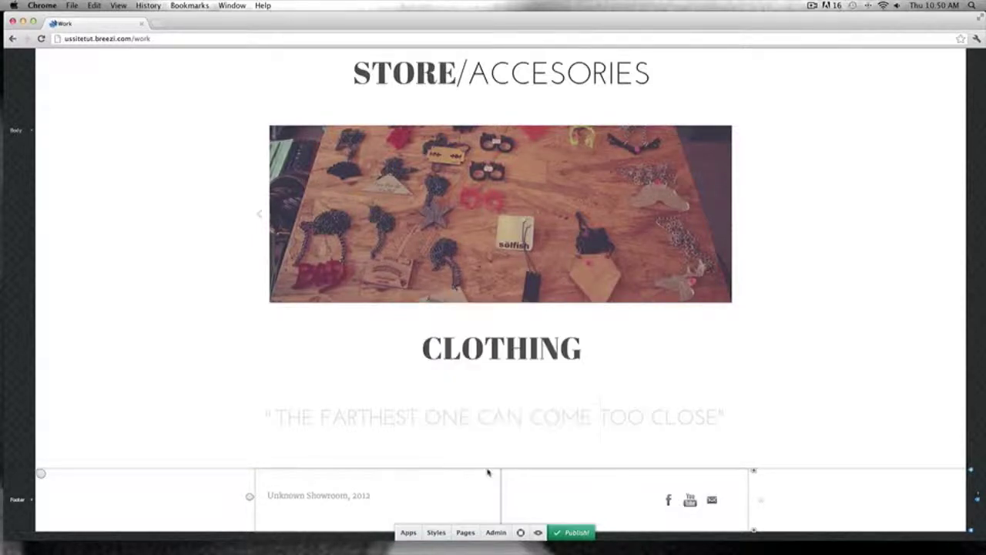
left_click_drag(471, 448, 483, 351)
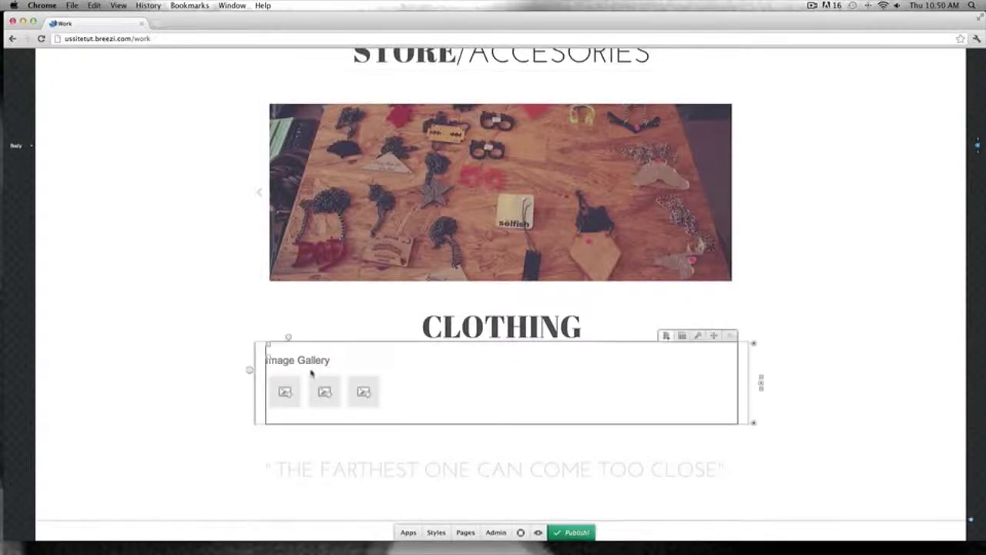
- Delete the gallery's 'Image Gallery' title and leave the thumbnails without borders
triple_click(308, 360)
key("BackSpace")
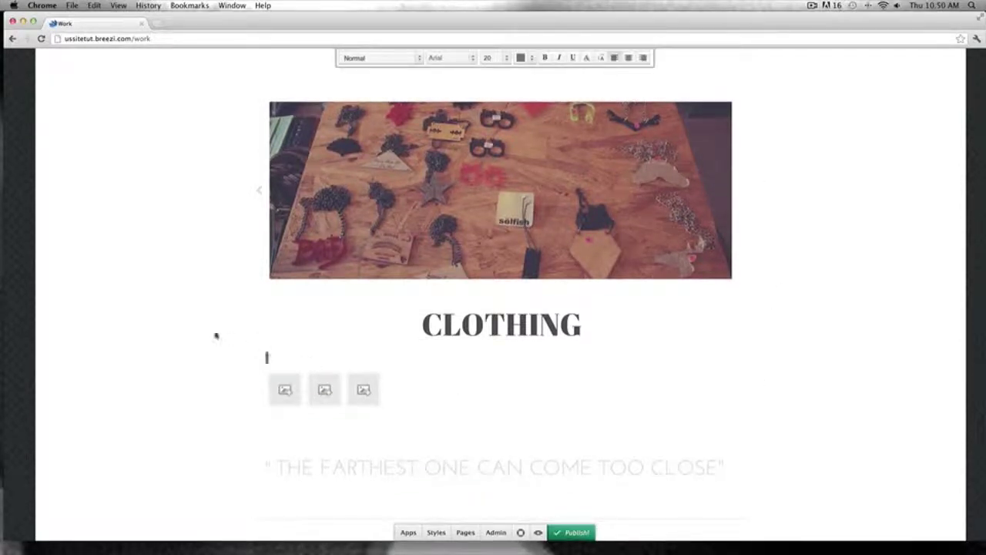
left_click(213, 333)
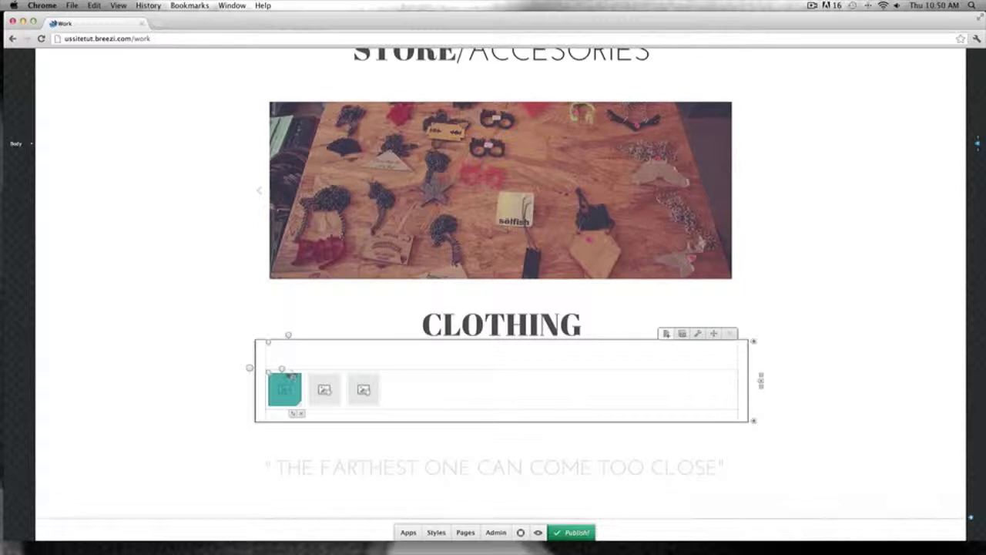
left_click(280, 370)
left_click(124, 301)
left_click(123, 300)
left_click(135, 388)
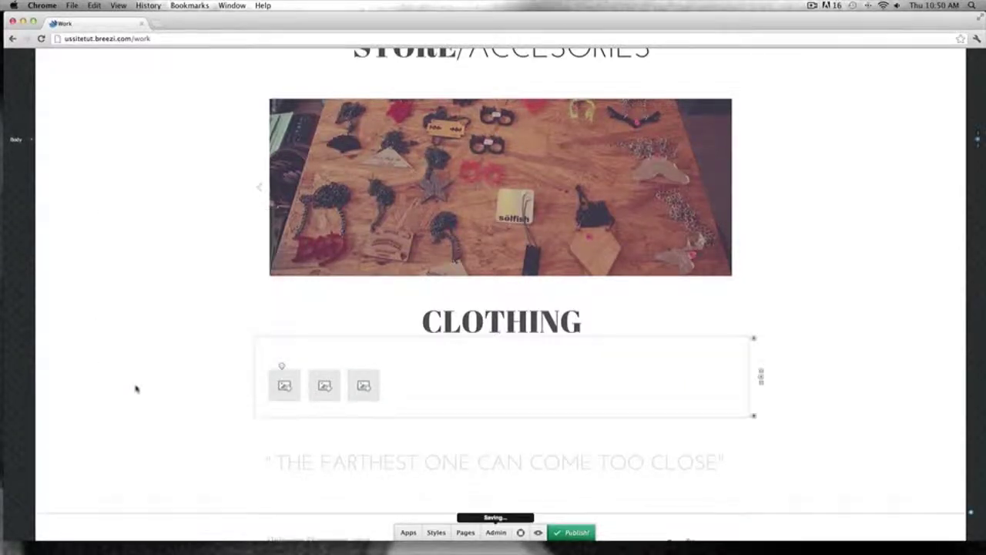
- Fill the first gallery slot with a pink cage photo from the Work folder
left_click(288, 387)
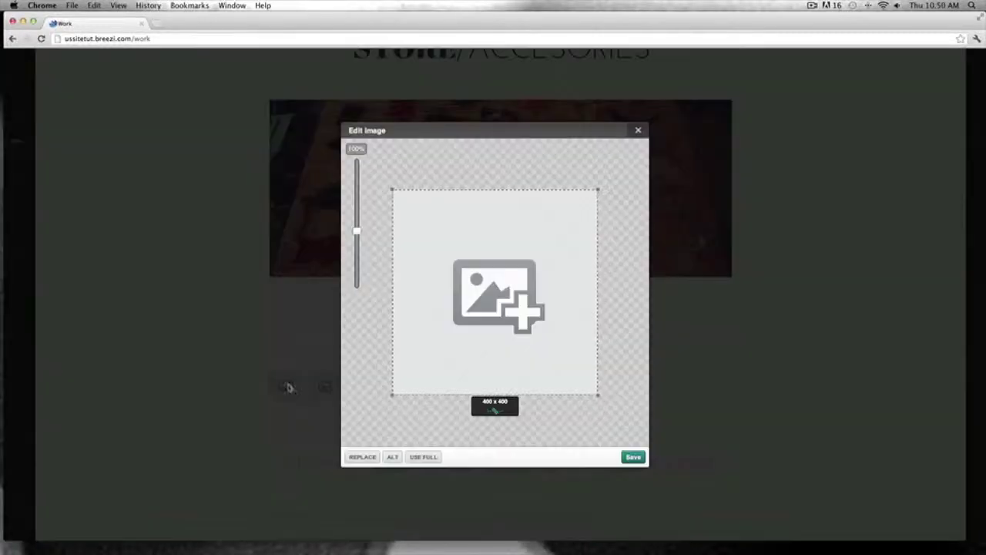
left_click(362, 456)
left_click(392, 400)
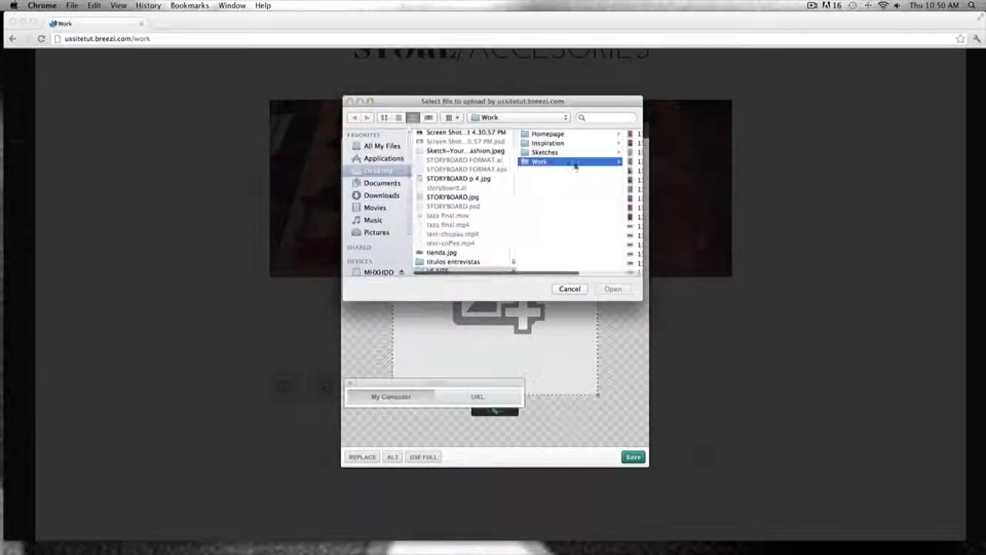
left_click(574, 136)
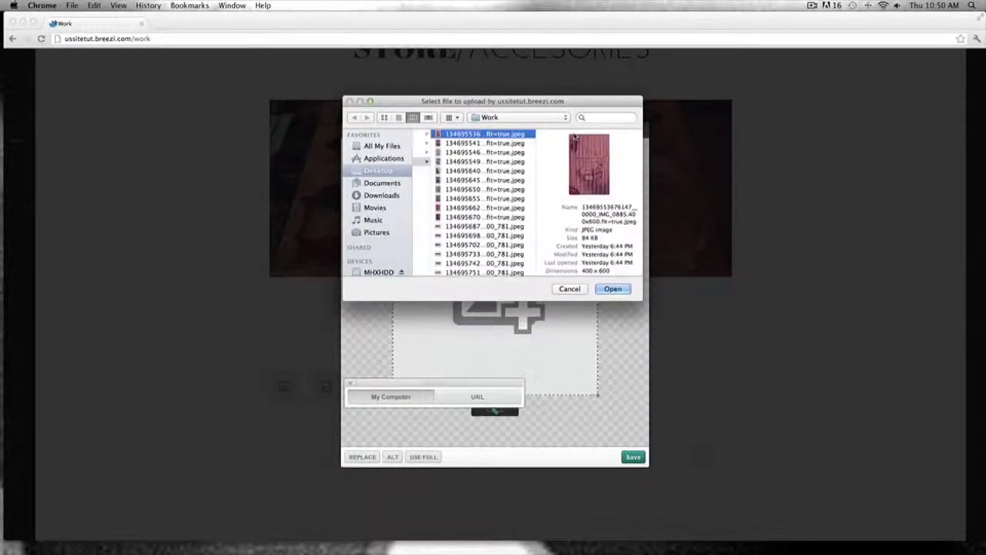
left_click(612, 288)
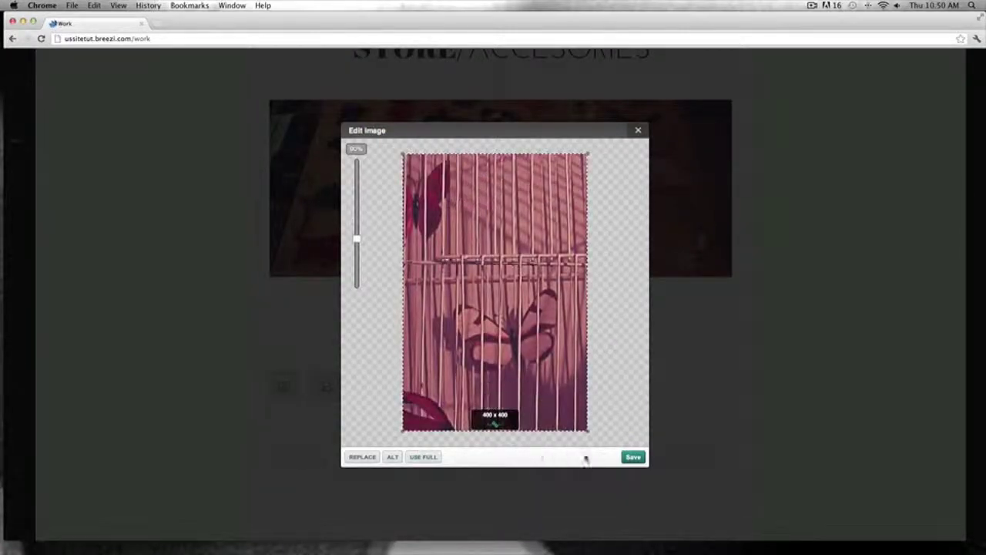
left_click(631, 457)
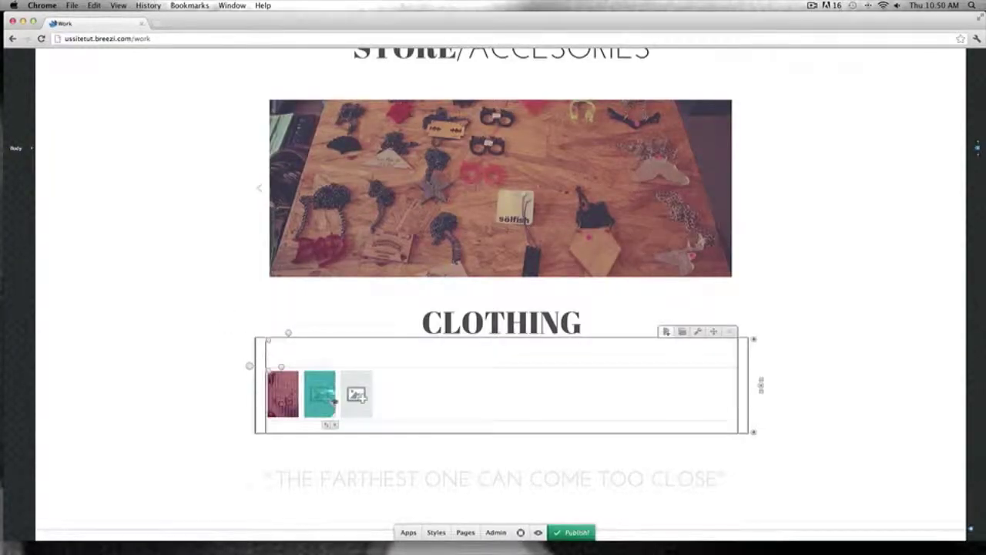
- Fill the second gallery slot with another pink cage photo from the Work folder
left_click(320, 394)
left_click(362, 457)
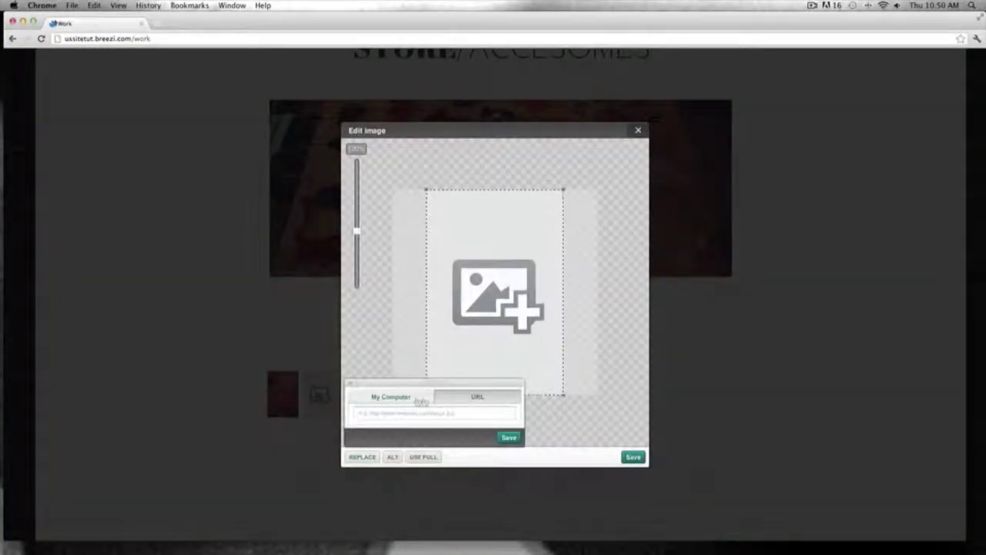
left_click(416, 400)
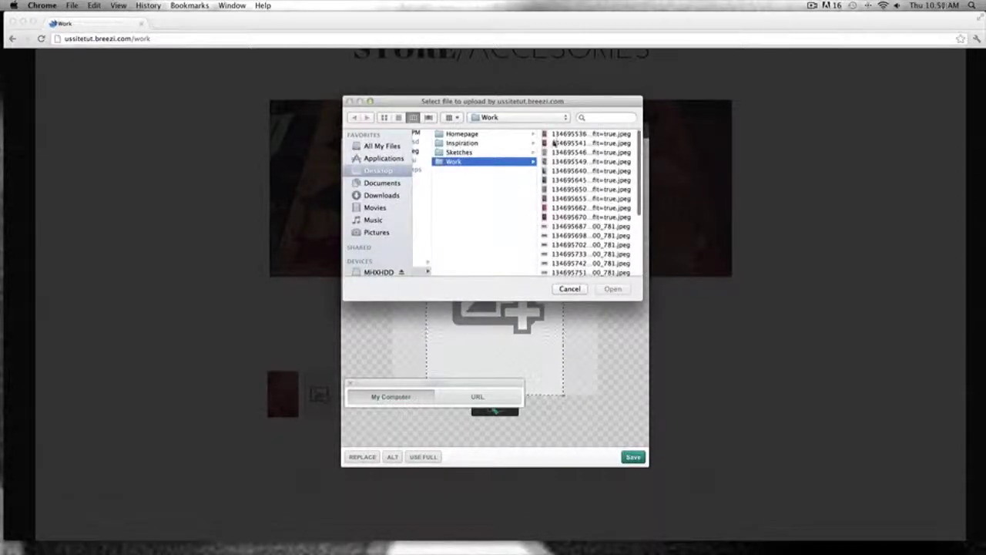
left_click(553, 143)
left_click(500, 134)
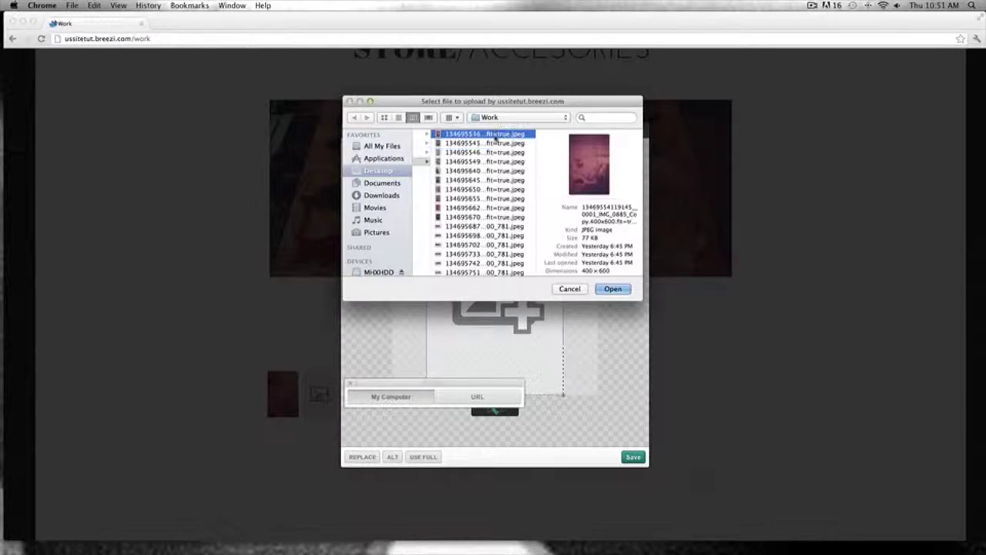
left_click(491, 145)
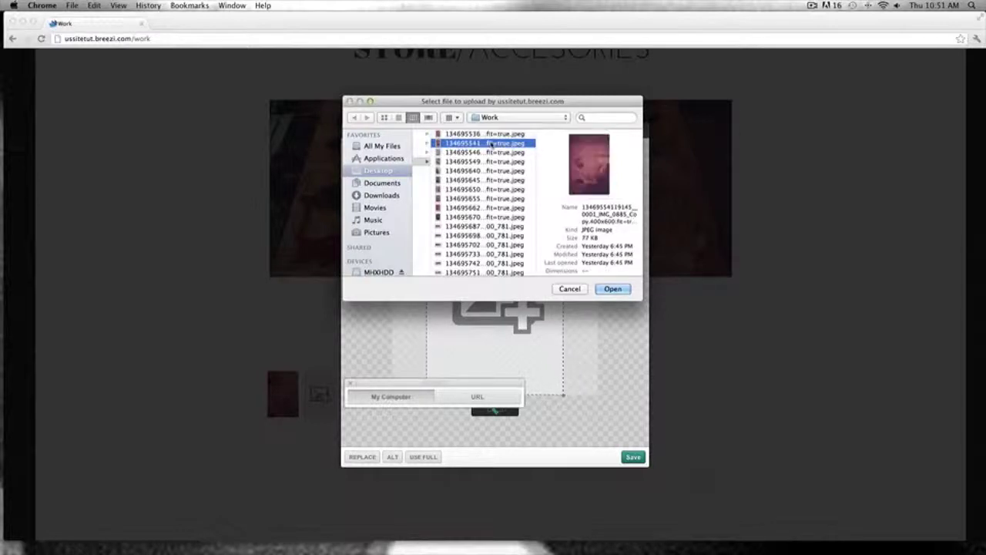
left_click(611, 289)
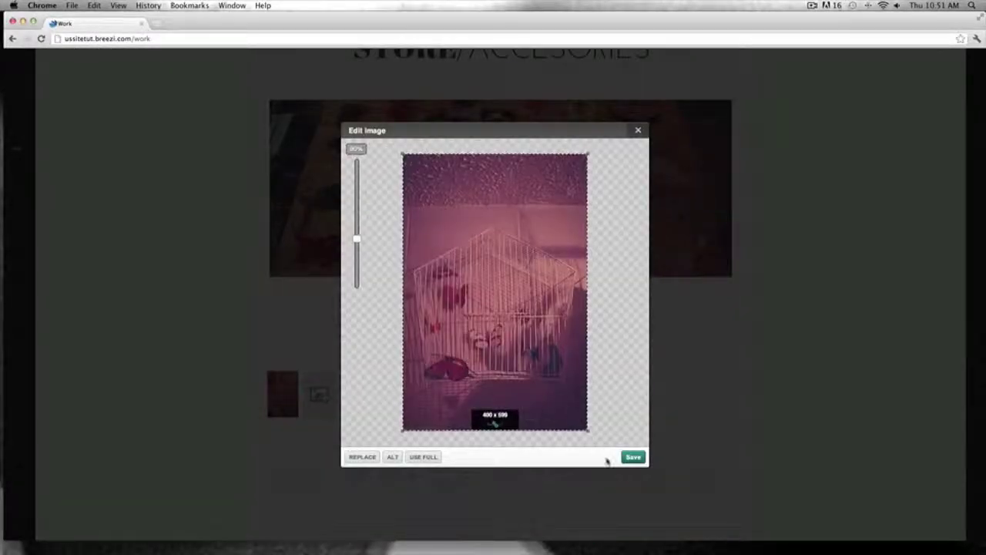
left_click(632, 457)
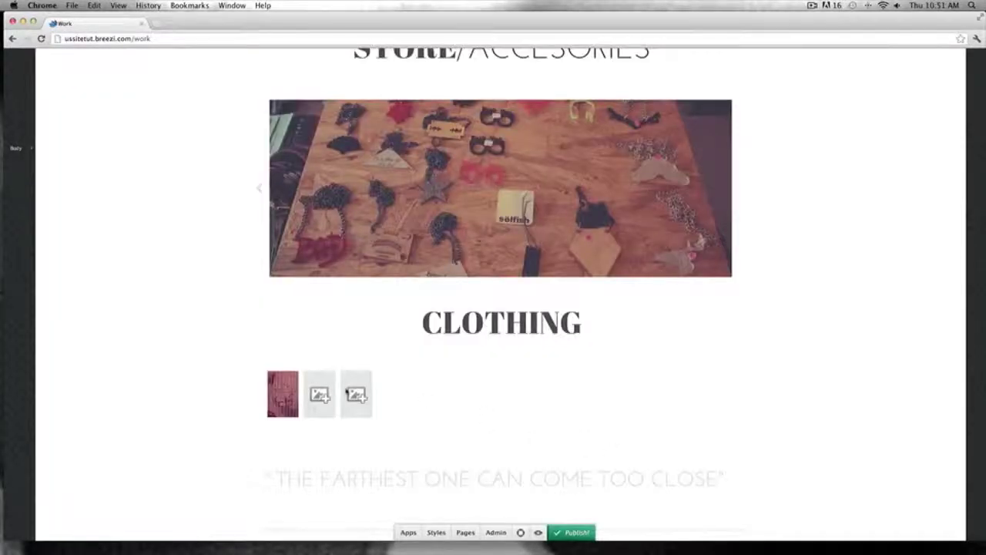
- Fill the third gallery slot with the jewellery photo from the Work folder
left_click(356, 392)
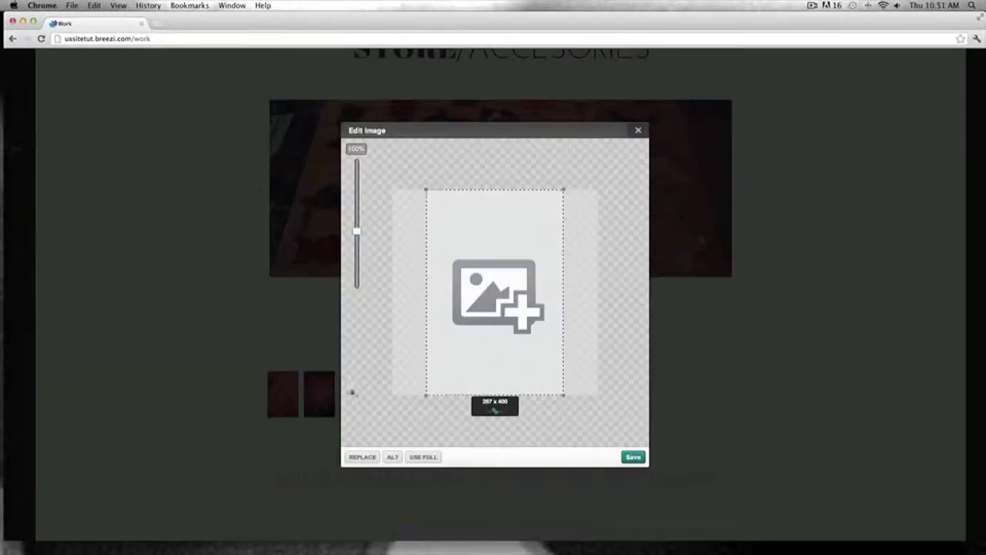
left_click(362, 457)
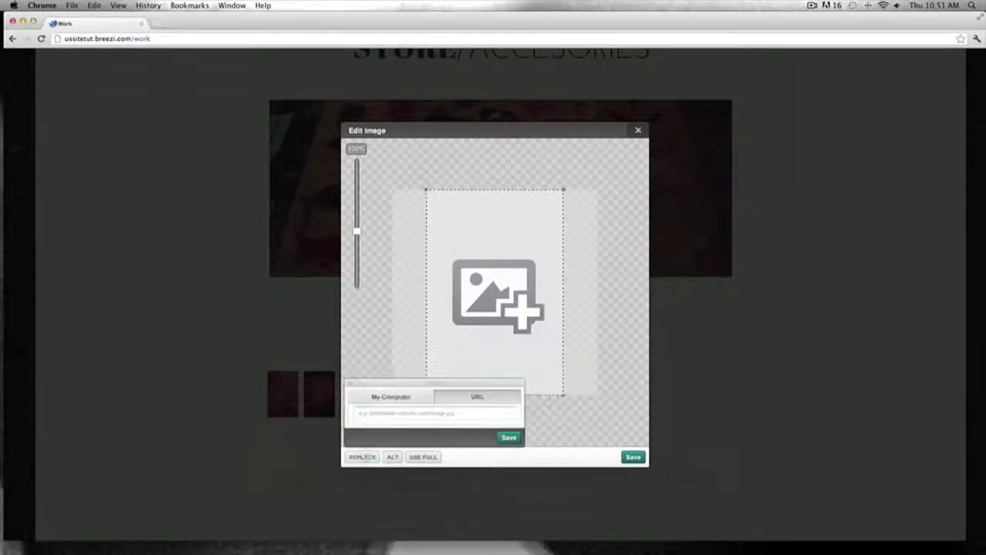
left_click(386, 397)
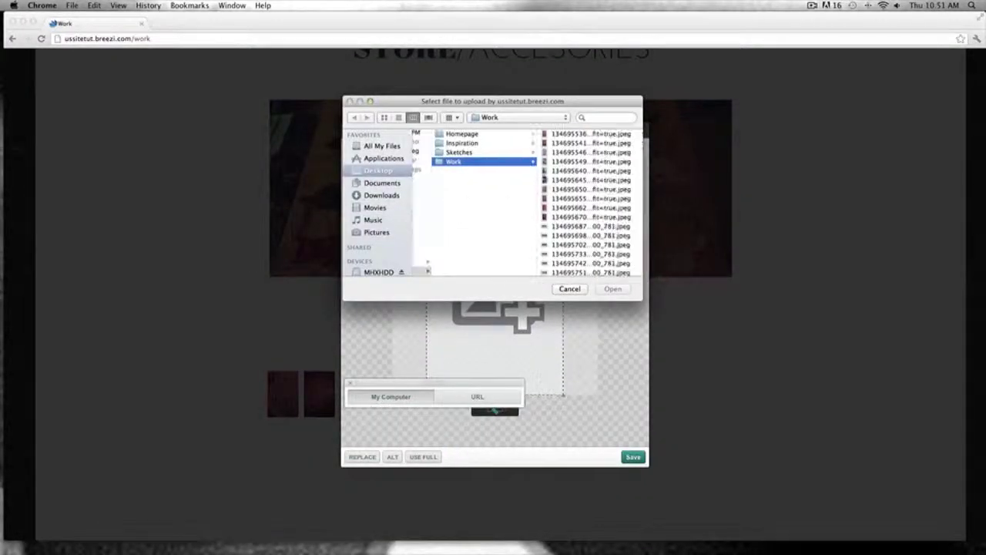
left_click(562, 161)
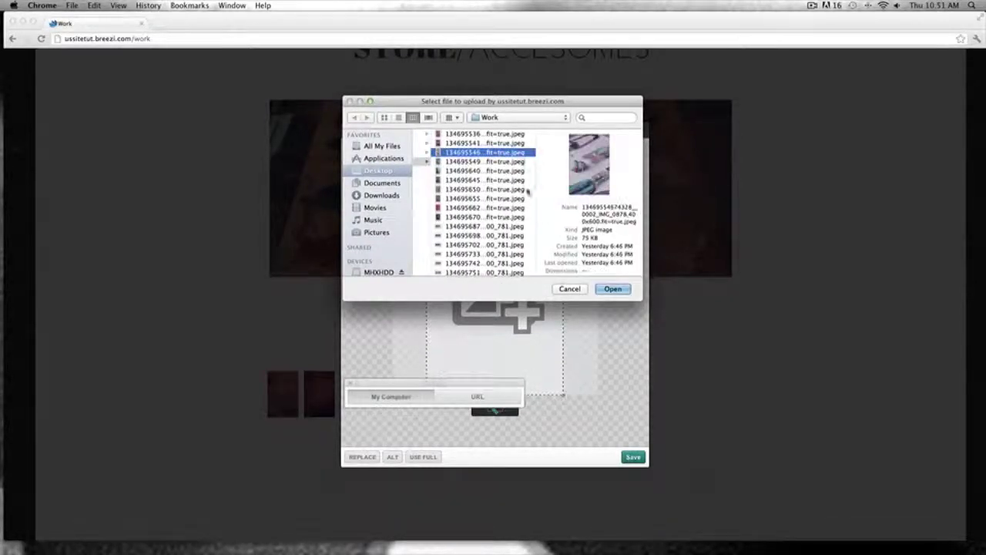
left_click(609, 290)
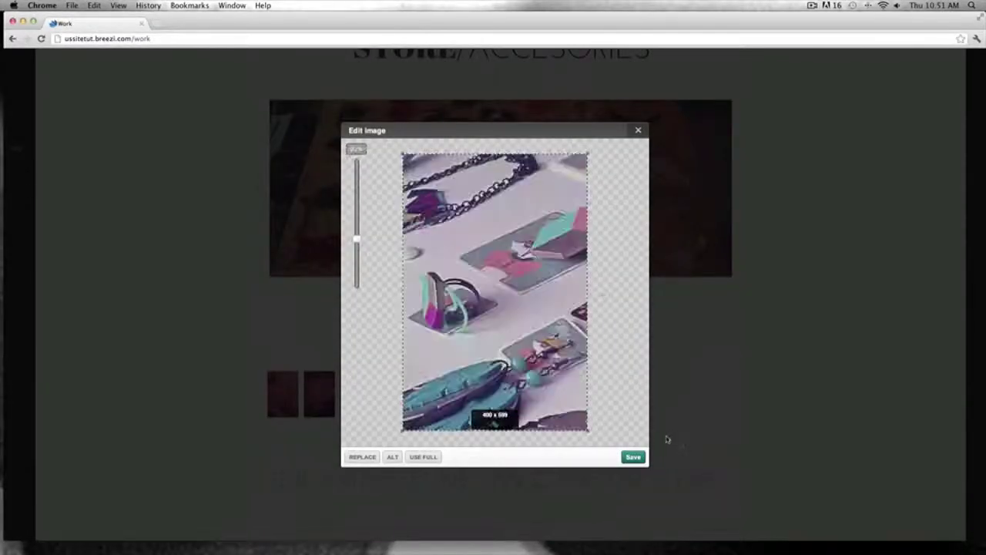
left_click(632, 457)
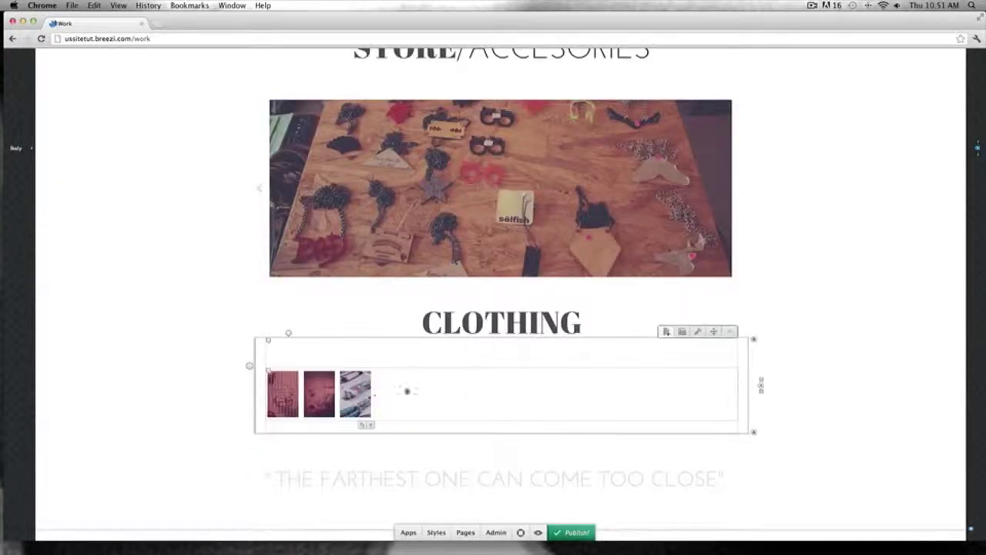
- Add a new gallery entry and upload a second jewellery photo from Work into it
left_click(662, 337)
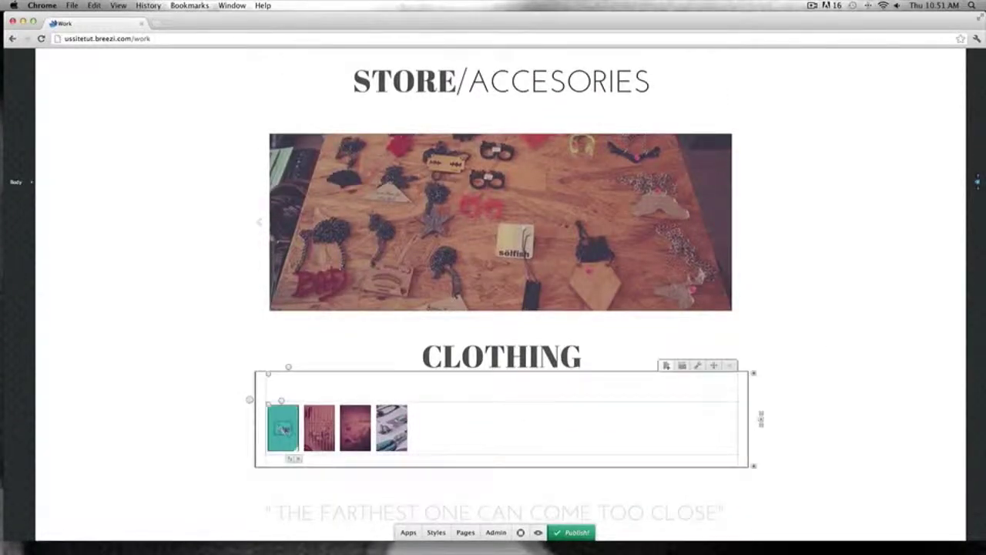
left_click(282, 427)
left_click(362, 457)
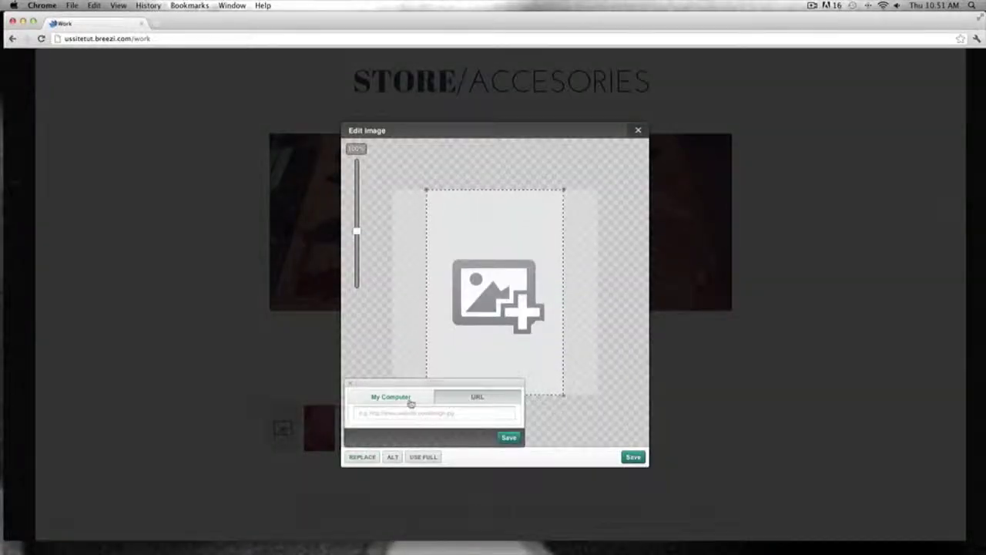
left_click(405, 399)
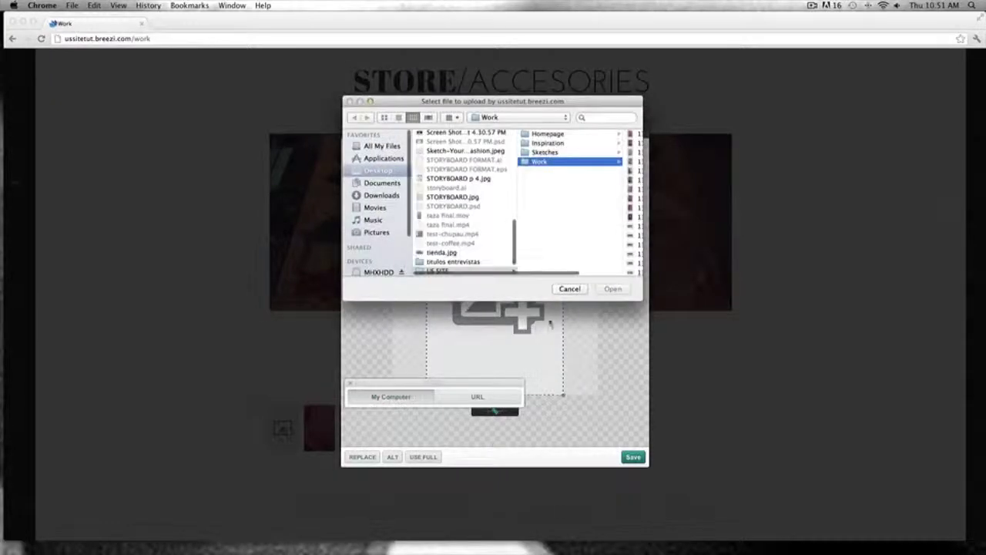
left_click(550, 161)
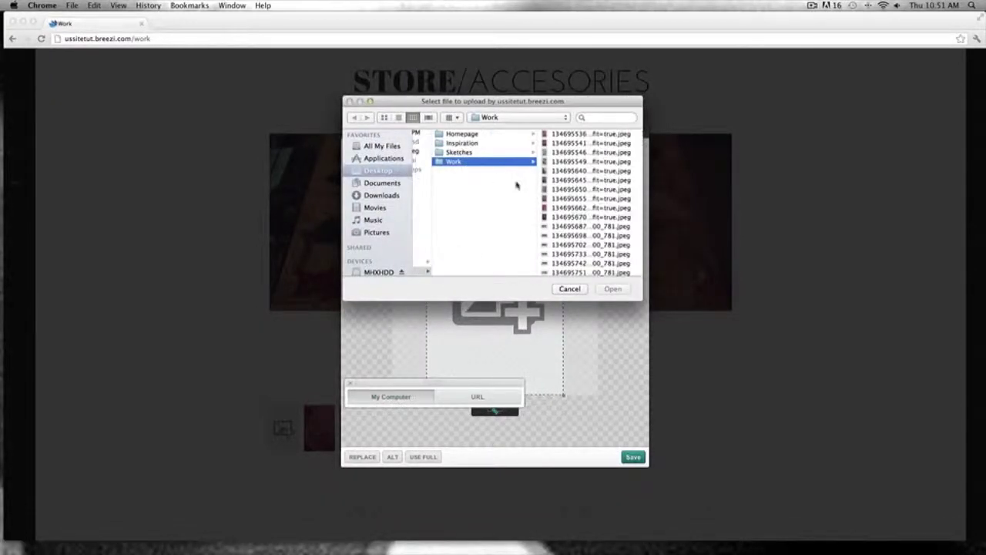
left_click(557, 161)
left_click(613, 289)
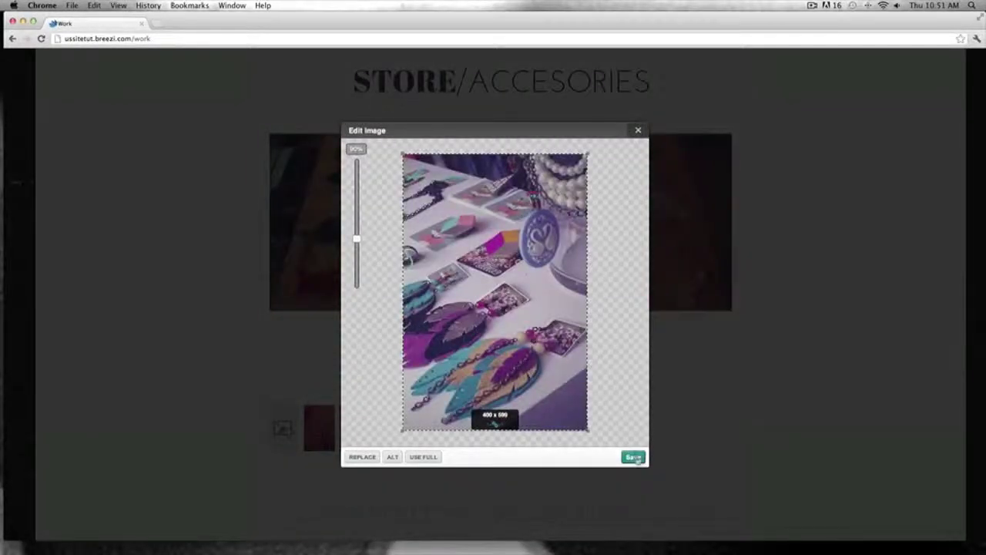
left_click(633, 458)
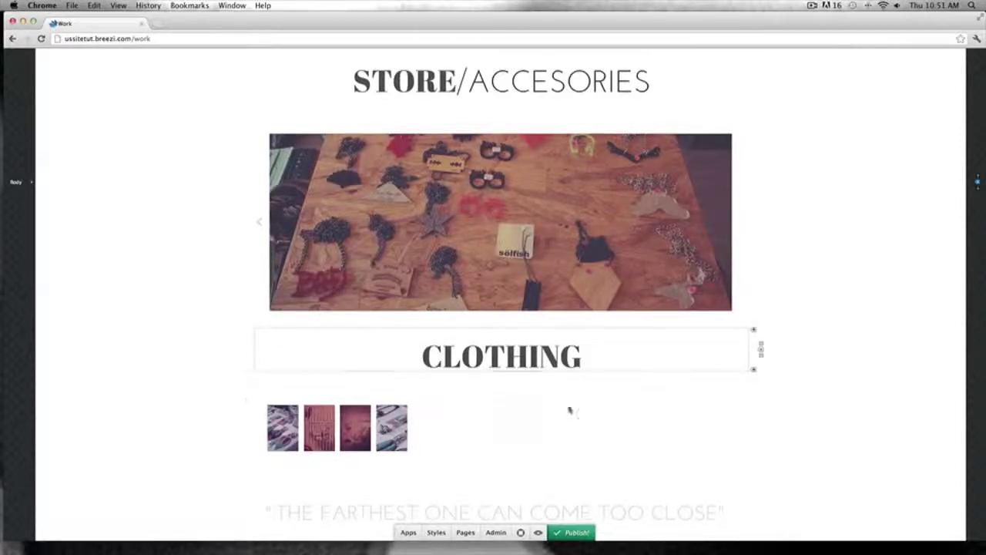
mouse_move(642, 413)
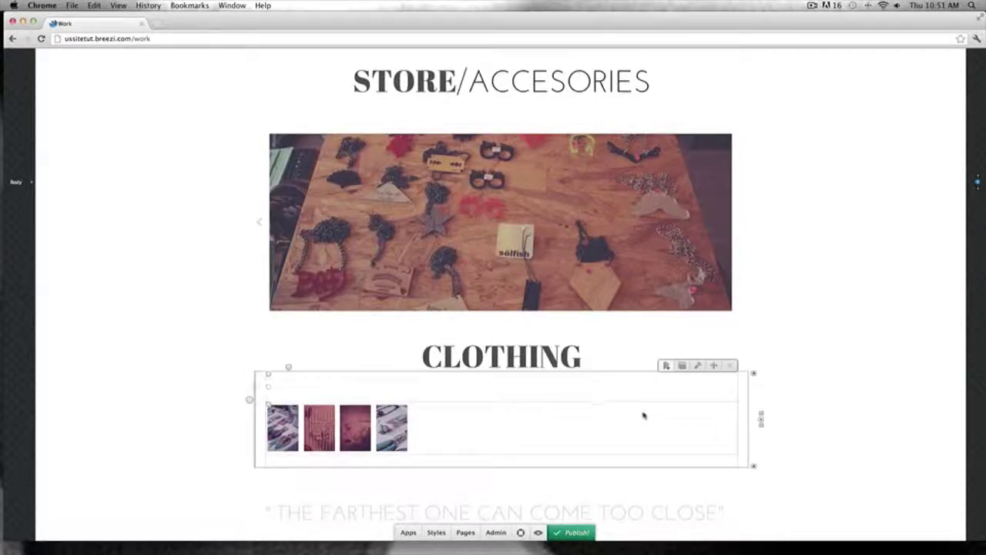
- Add a gallery entry holding the striped shirt close-up from the Work folder
left_click(667, 368)
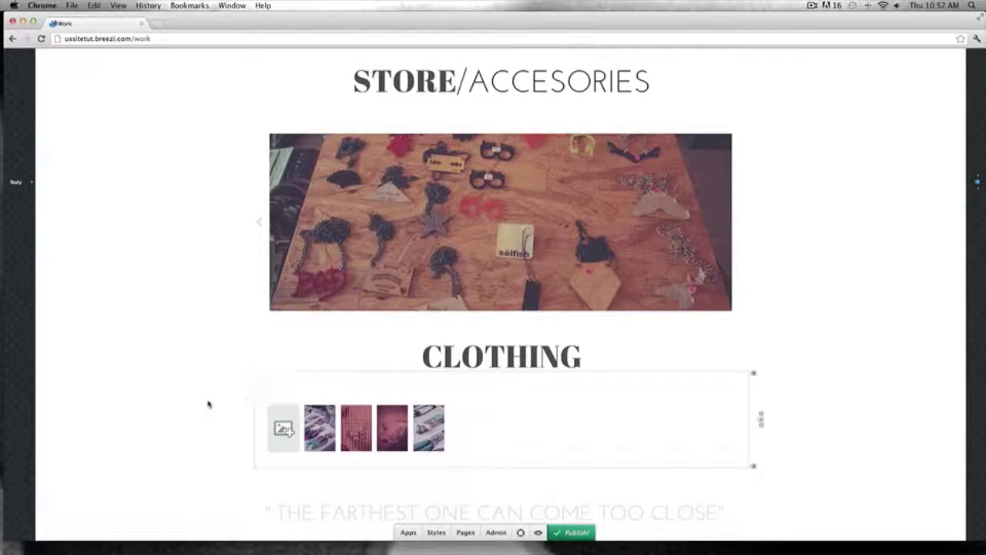
left_click(282, 427)
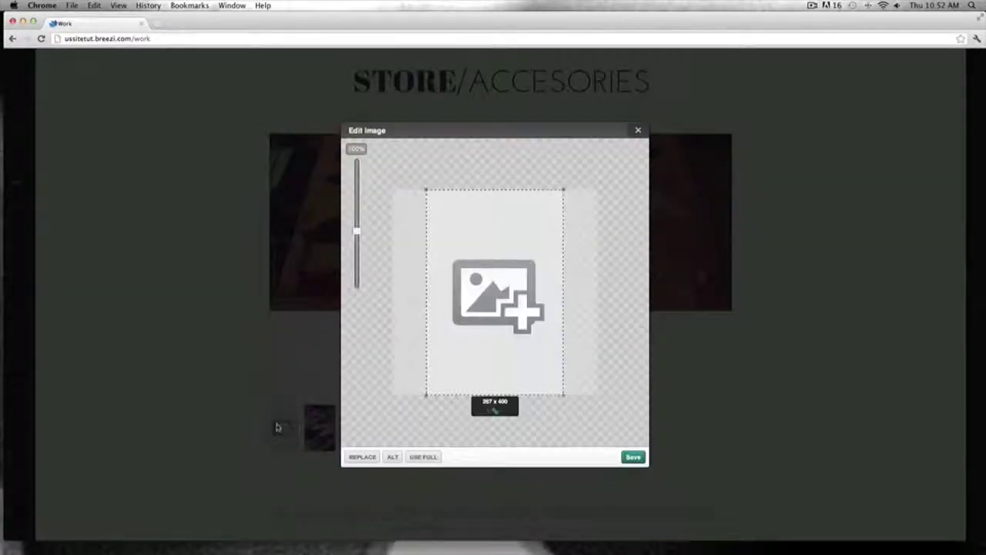
left_click(362, 458)
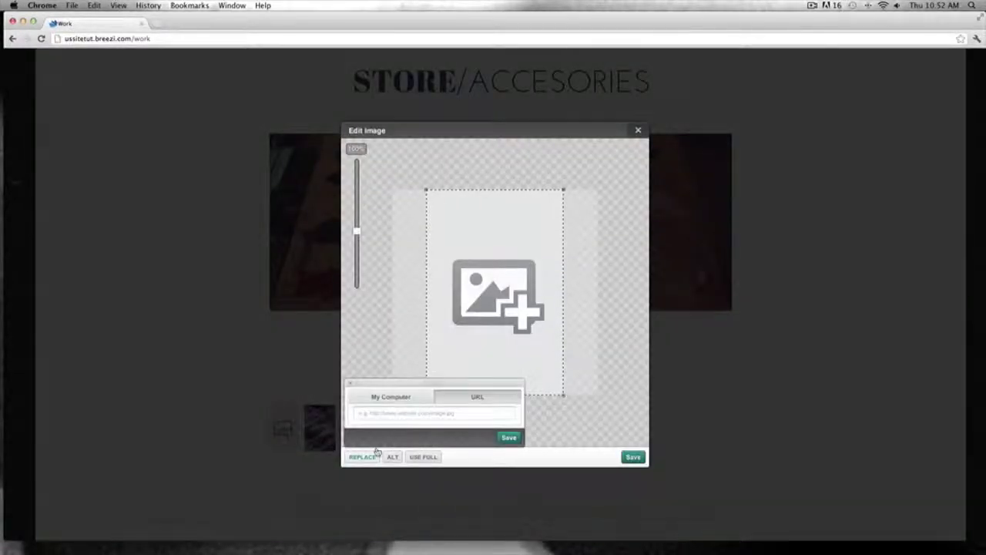
left_click(399, 400)
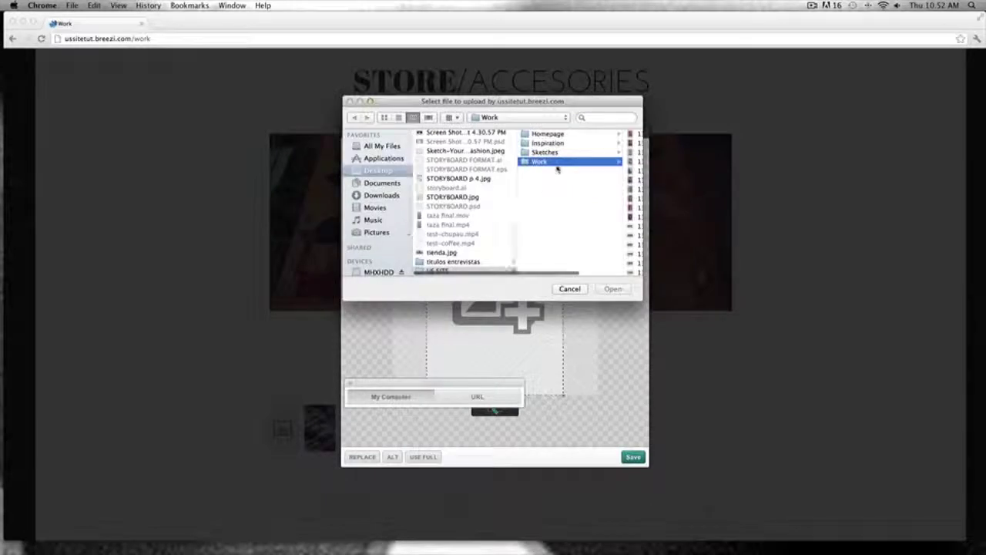
left_click(563, 160)
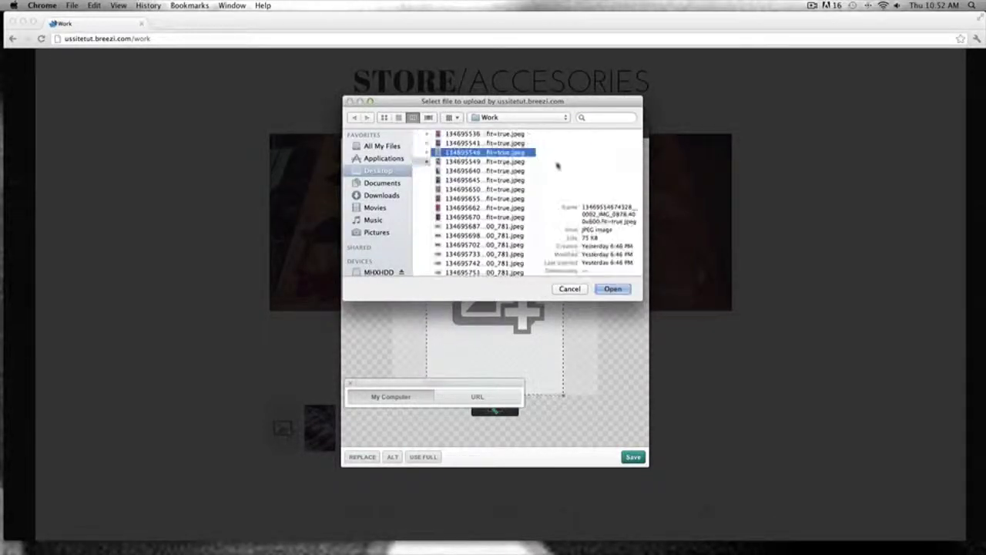
left_click(500, 171)
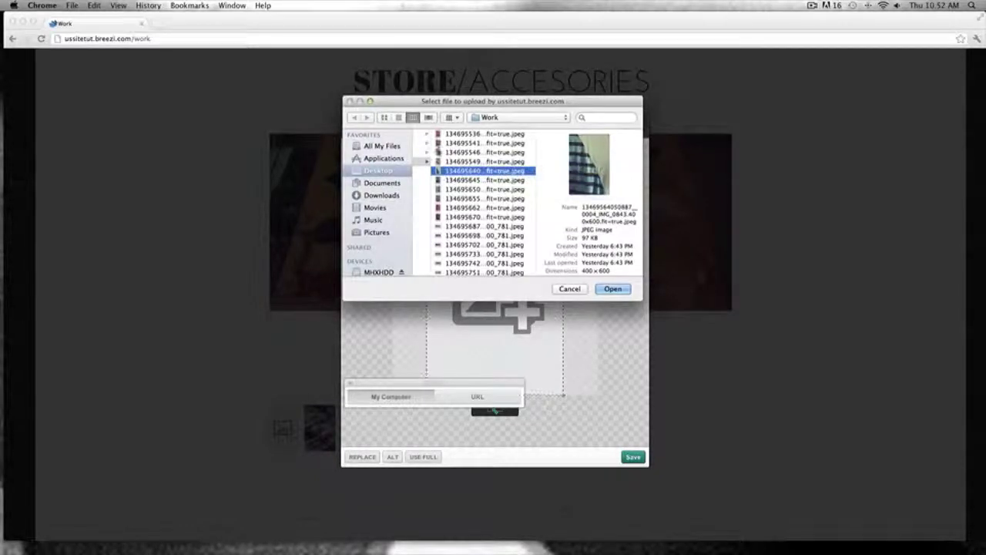
left_click(613, 288)
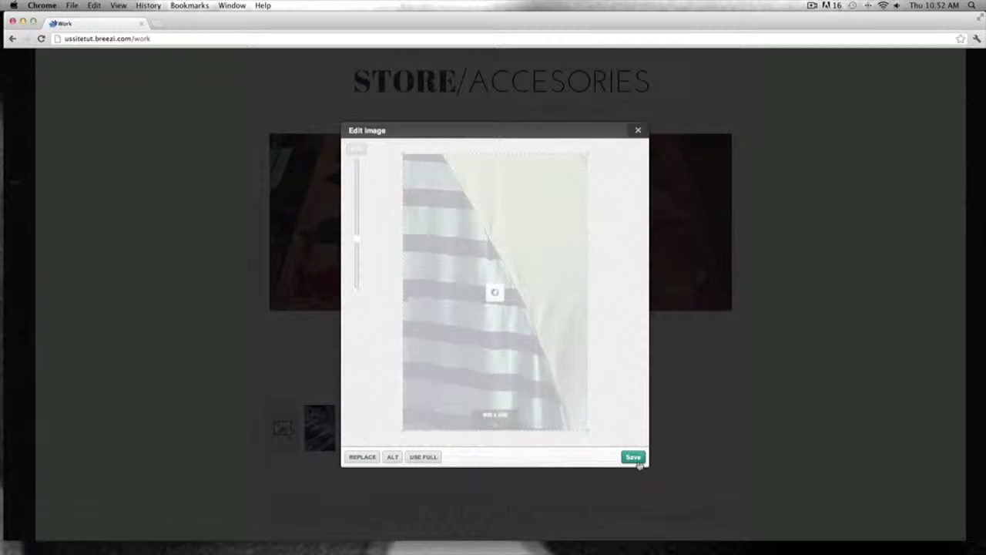
left_click(633, 457)
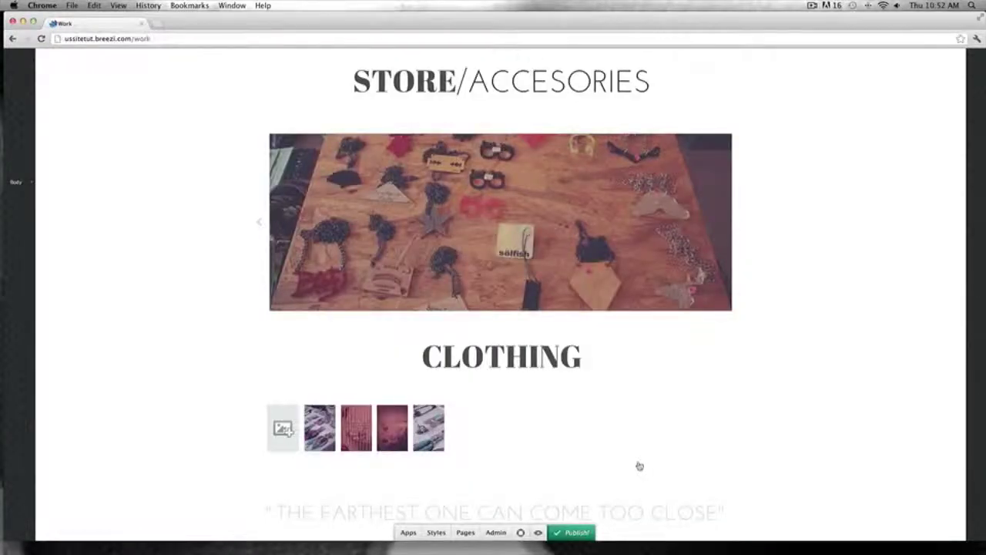
mouse_move(540, 420)
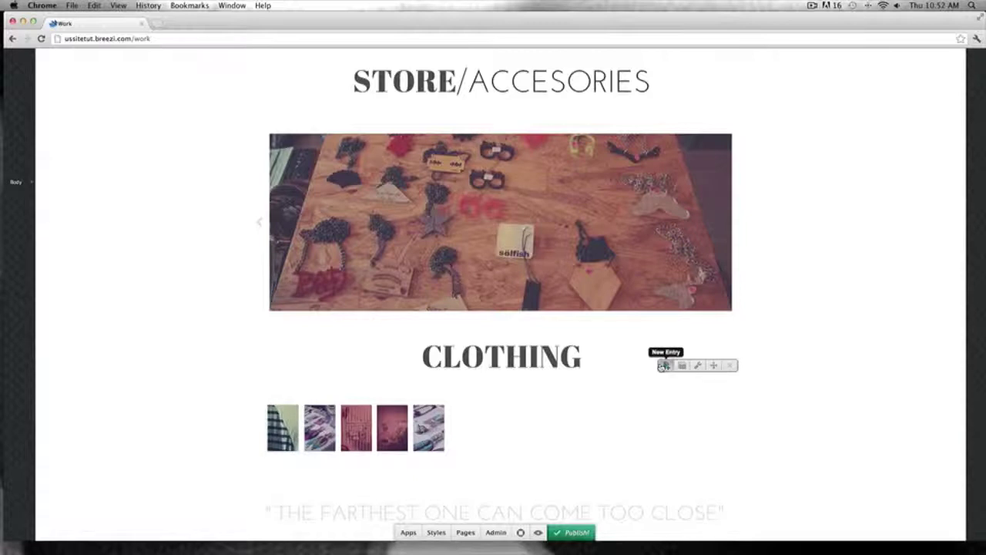
- Add another gallery entry holding the T-shirt photo from the Work folder
left_click(663, 366)
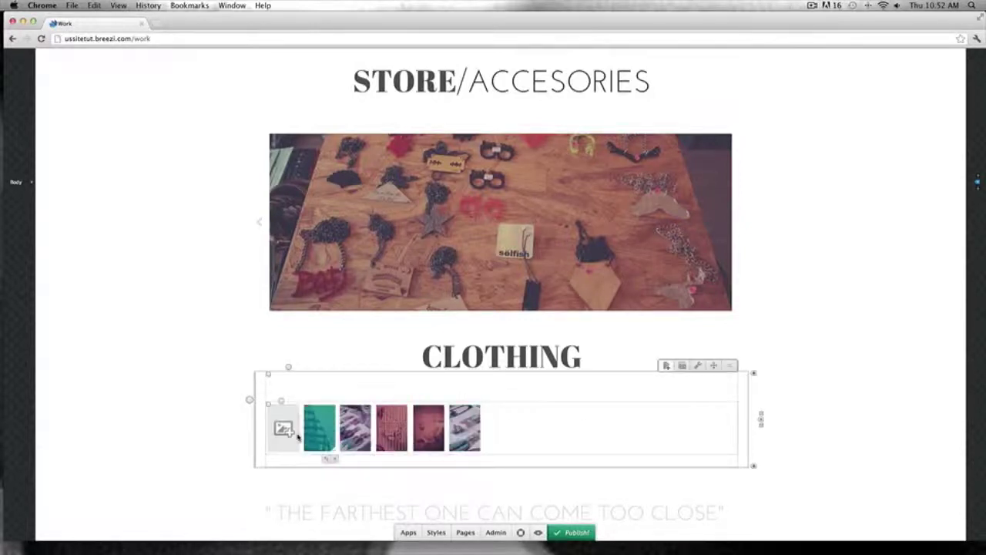
left_click(293, 437)
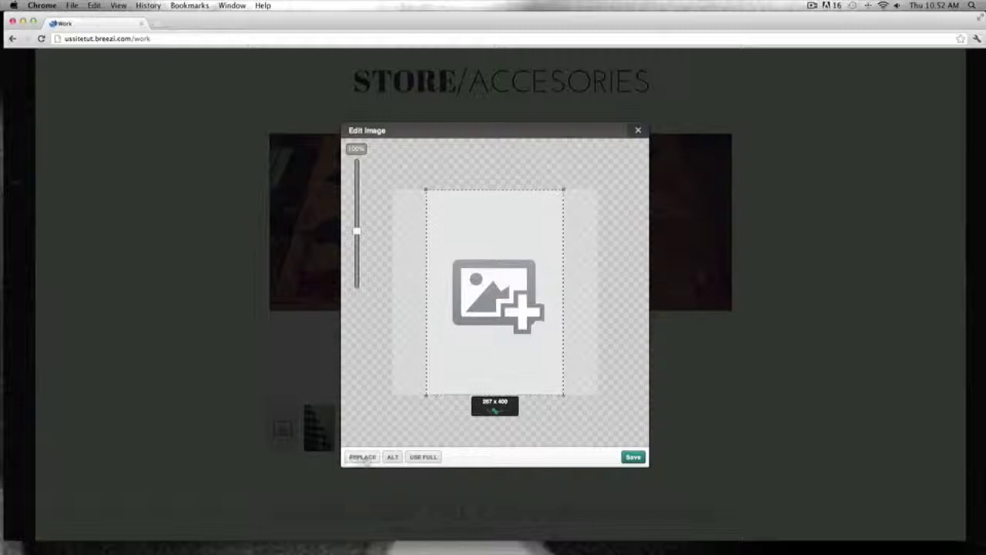
left_click(362, 456)
left_click(412, 397)
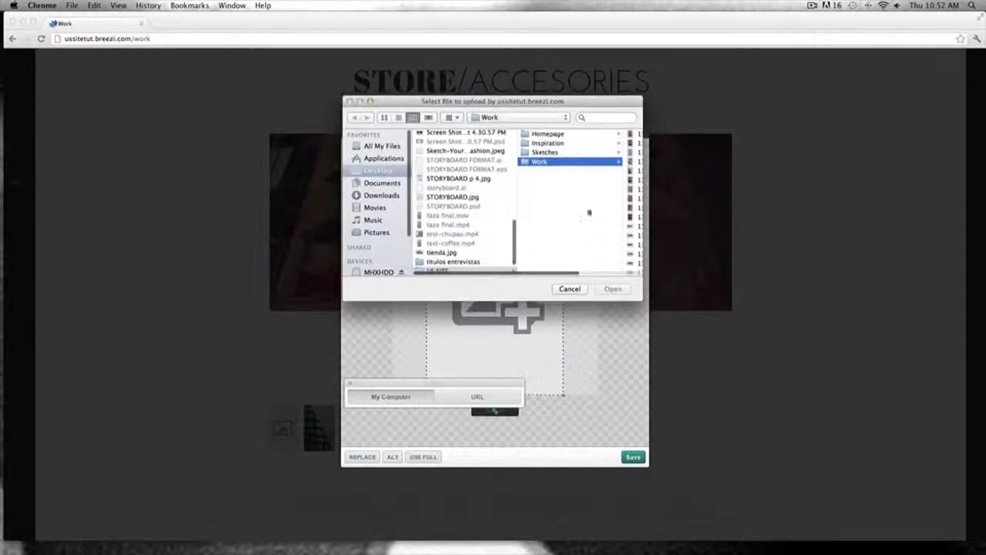
left_click(555, 181)
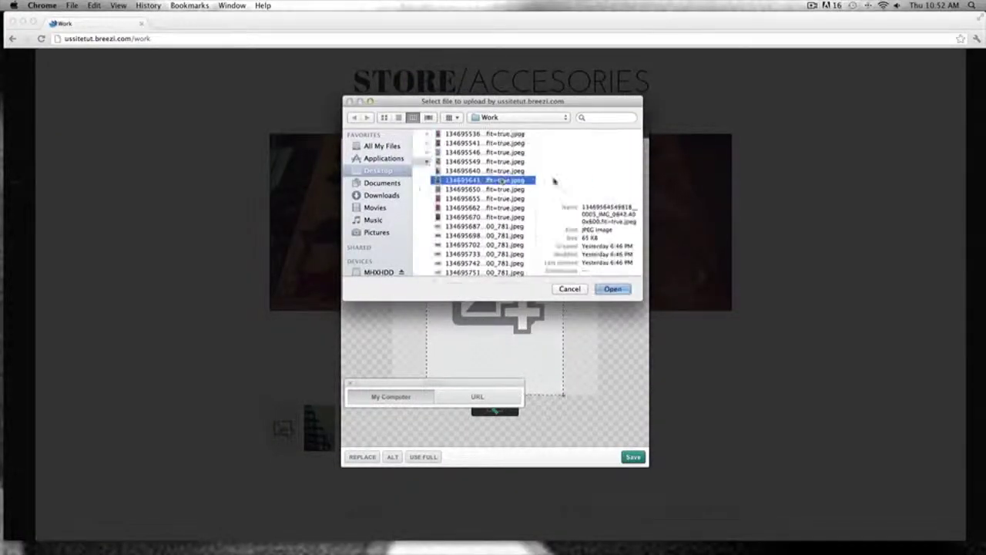
left_click(612, 289)
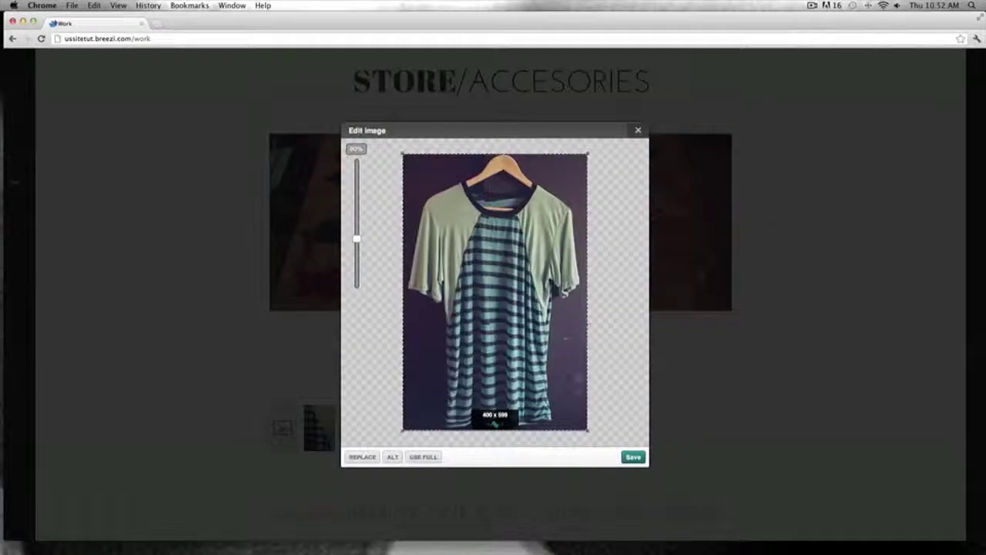
left_click(633, 457)
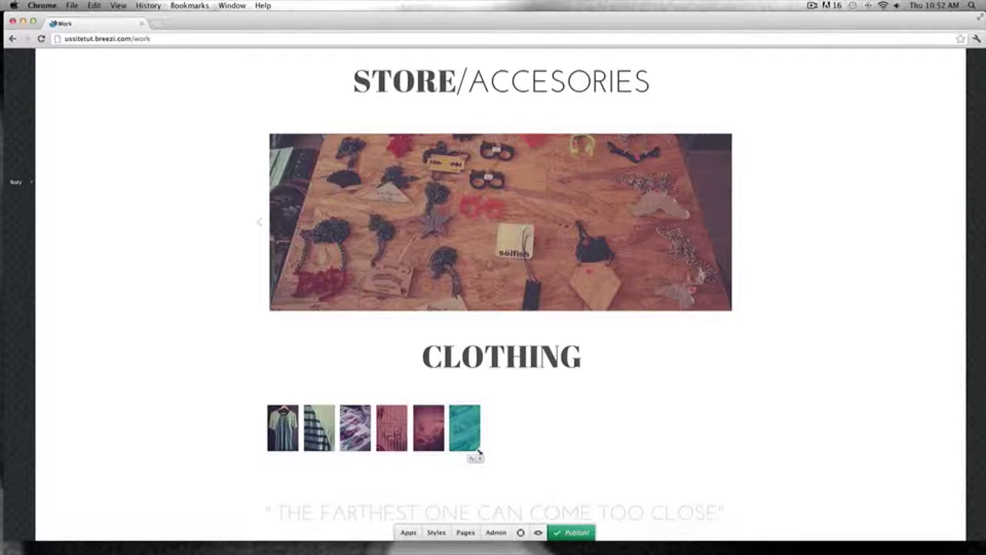
- Resize the gallery thumbnails to about 42% so four photos fit per row
left_click_drag(477, 448, 592, 514)
scroll(156, 315, "down", 5)
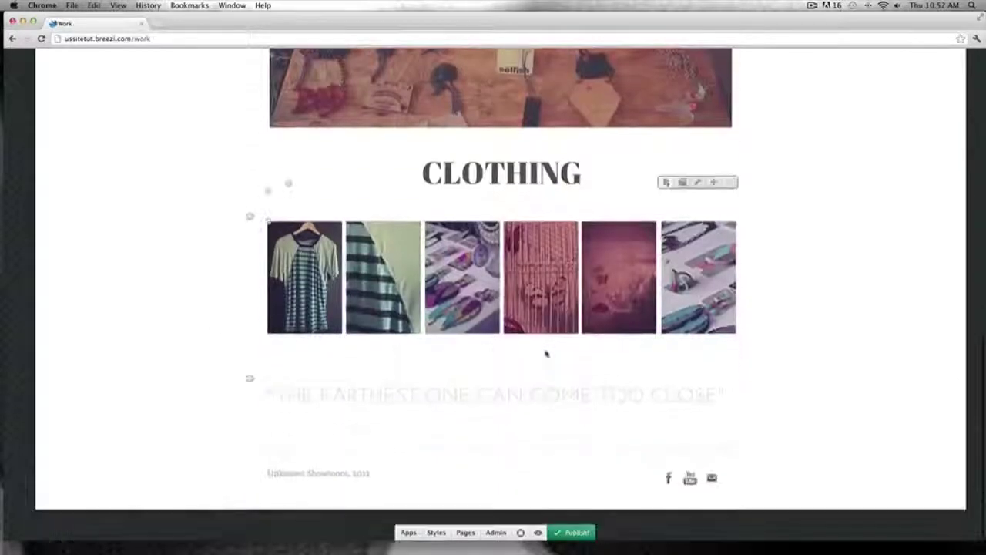
left_click_drag(732, 327, 739, 343)
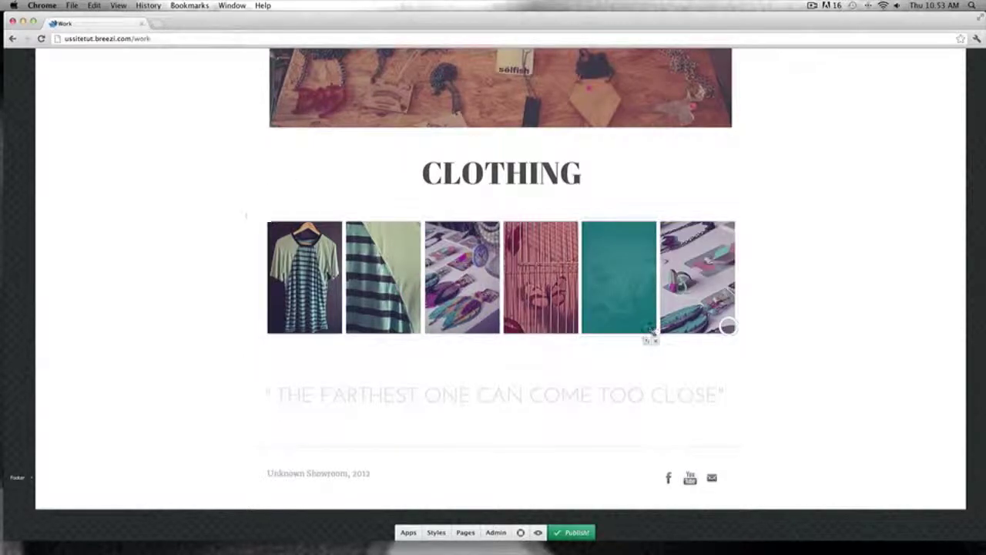
left_click_drag(652, 339, 703, 393)
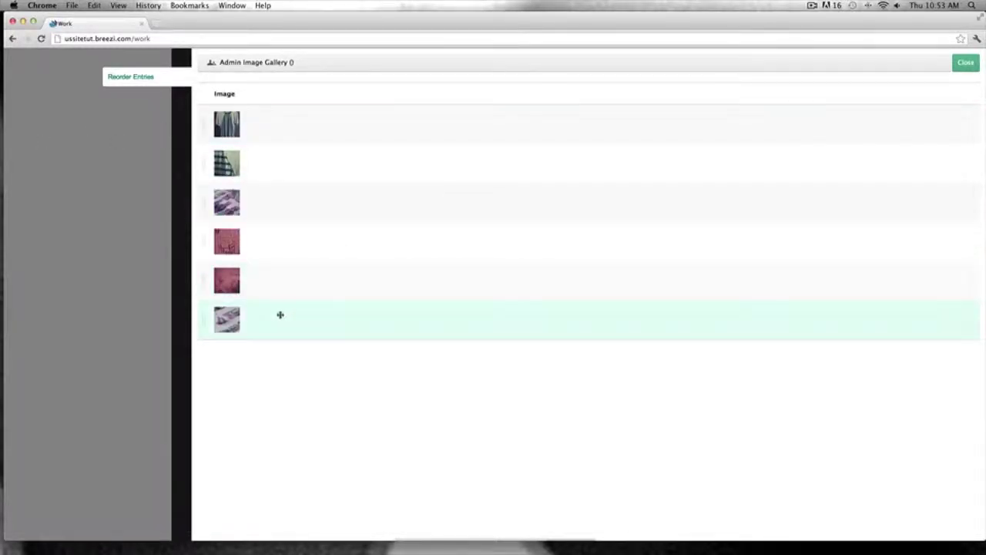
- In the admin list, move the red photo up one place and the second jewellery photo to fourth
left_click_drag(266, 282, 271, 239)
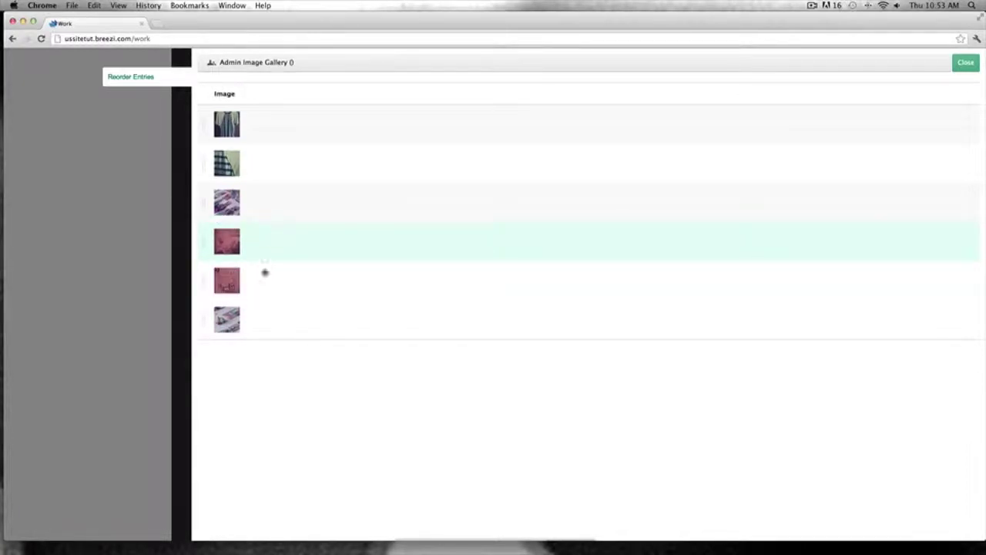
left_click_drag(255, 315, 275, 230)
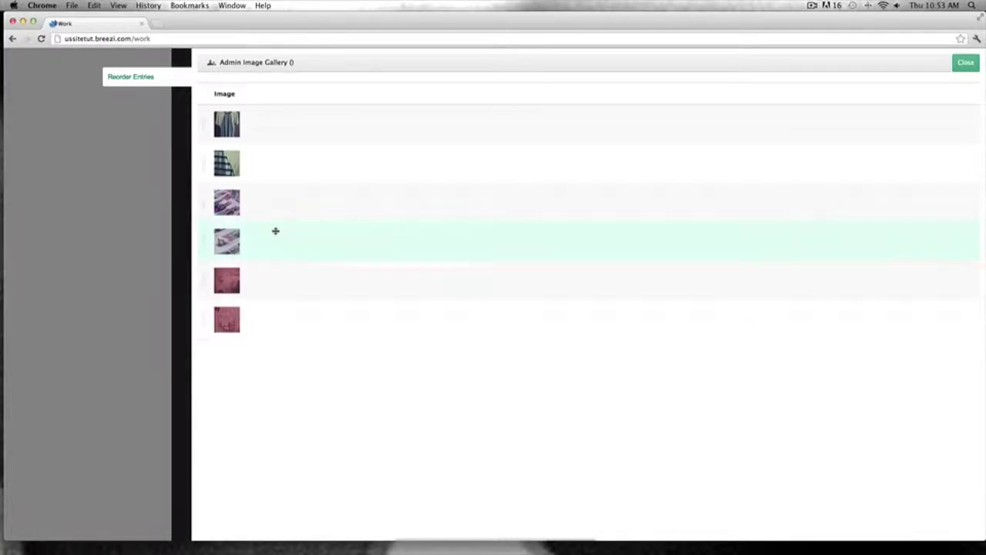
left_click(965, 64)
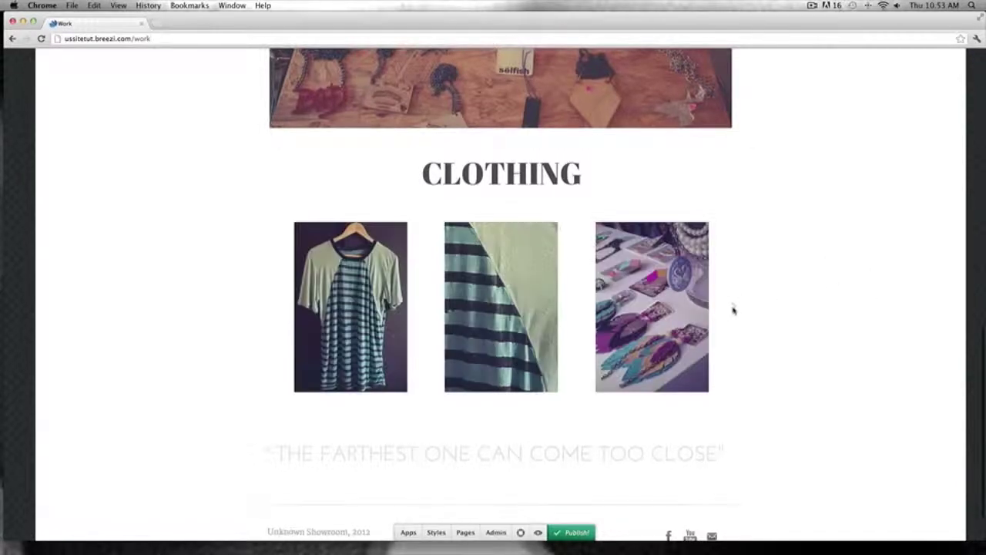
- Select and then deselect the CLOTHING gallery so it reflows to four photos per row
scroll(651, 347, "up", 2)
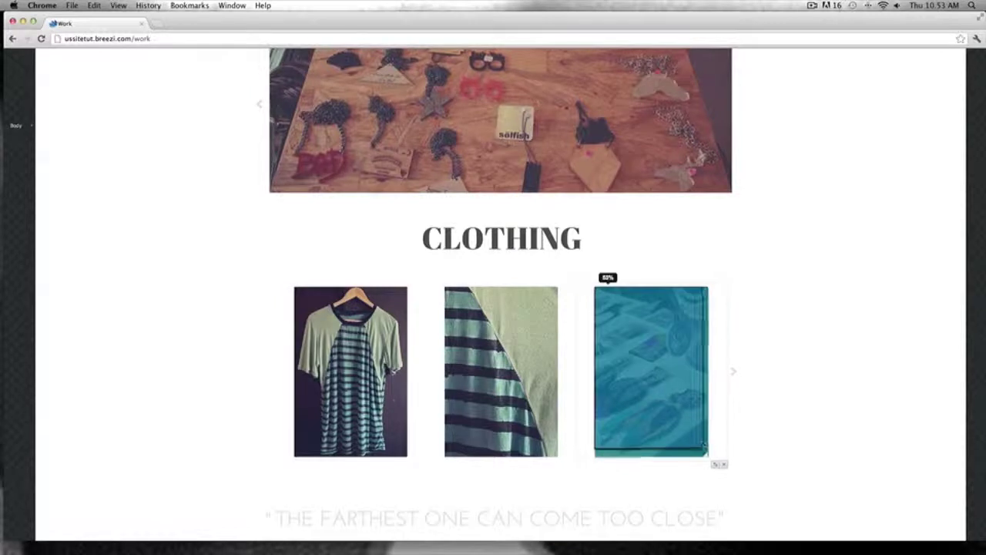
left_click(701, 442)
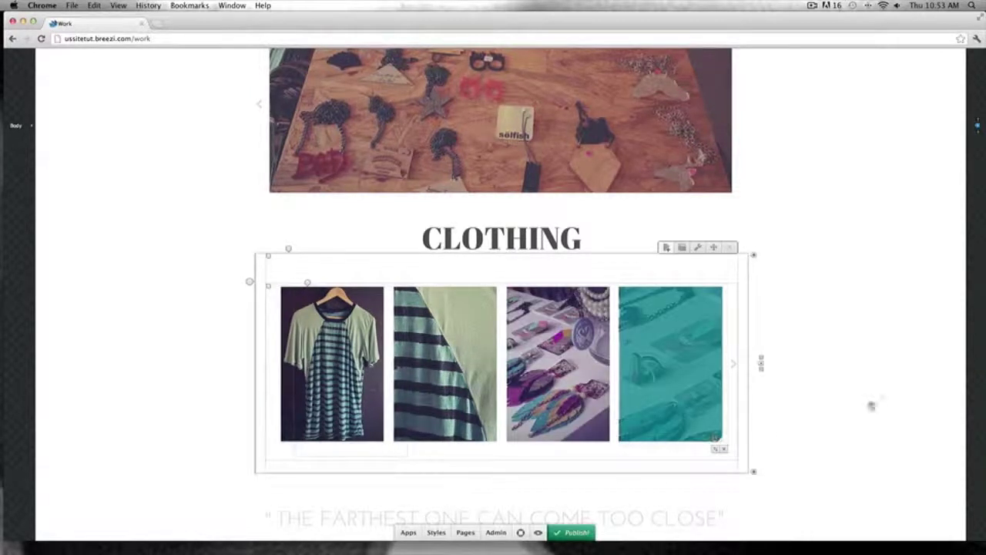
left_click(143, 224)
scroll(192, 205, "up", 3)
scroll(192, 205, "down", 2)
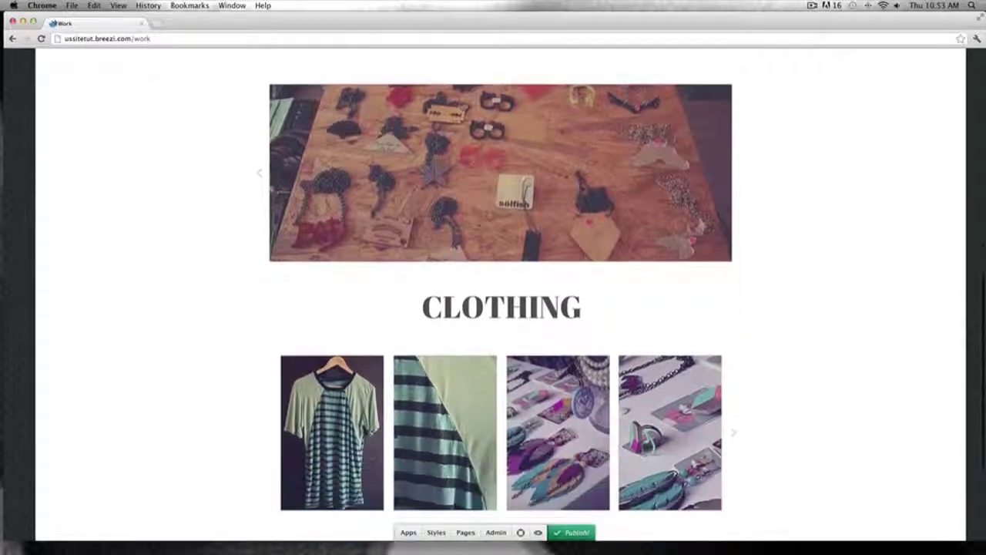
scroll(260, 377, "down", 2)
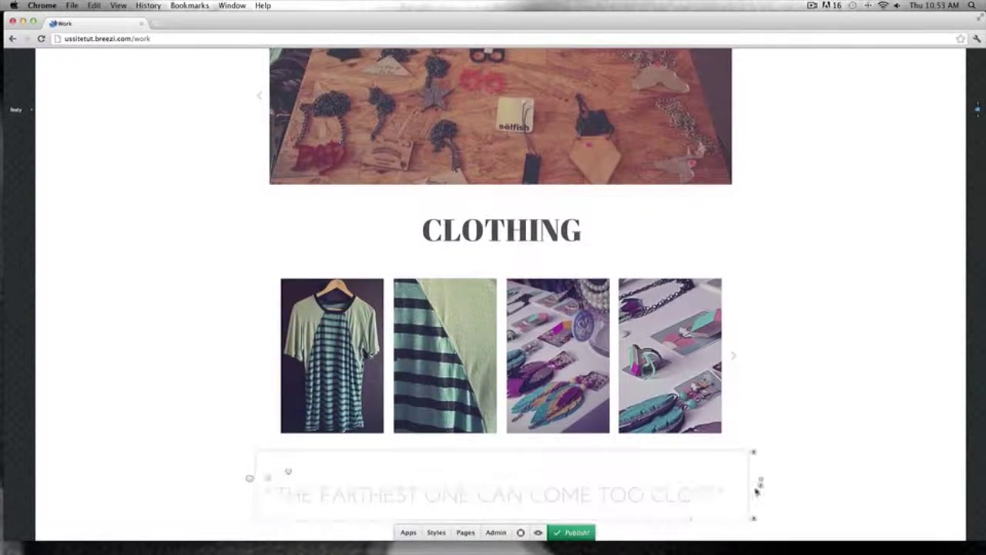
mouse_move(759, 479)
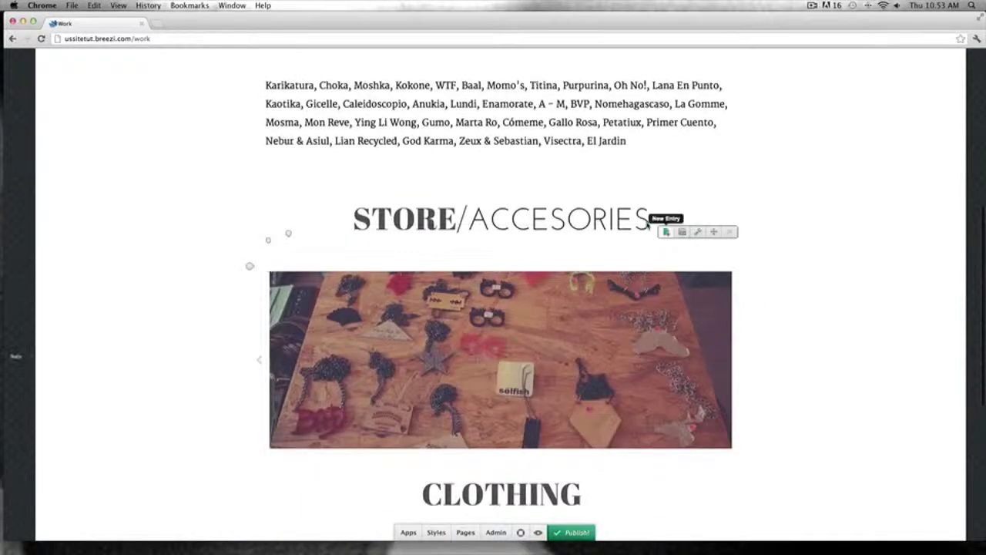
- Duplicate the STORE/ACCESORIES heading and move the copy below the clothing gallery
mouse_move(677, 187)
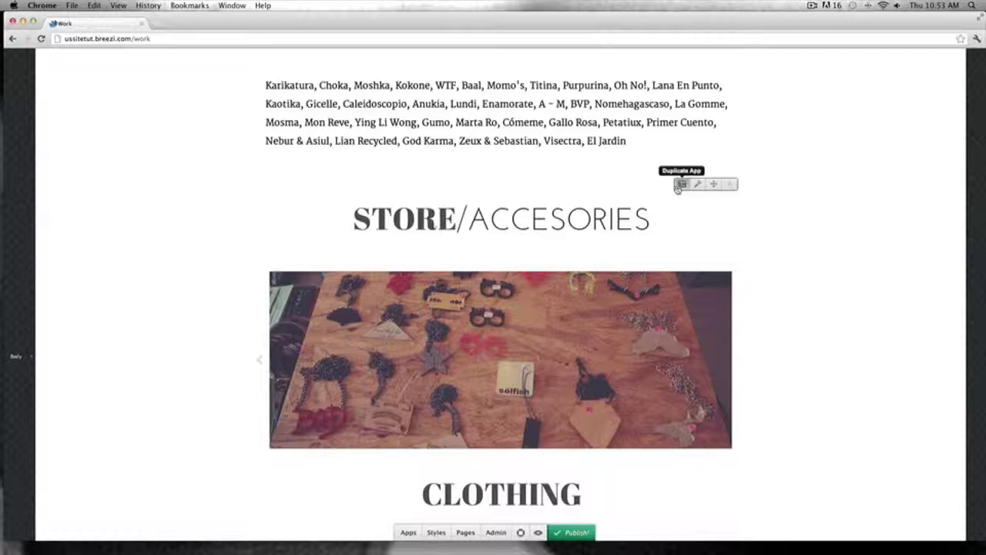
left_click(678, 185)
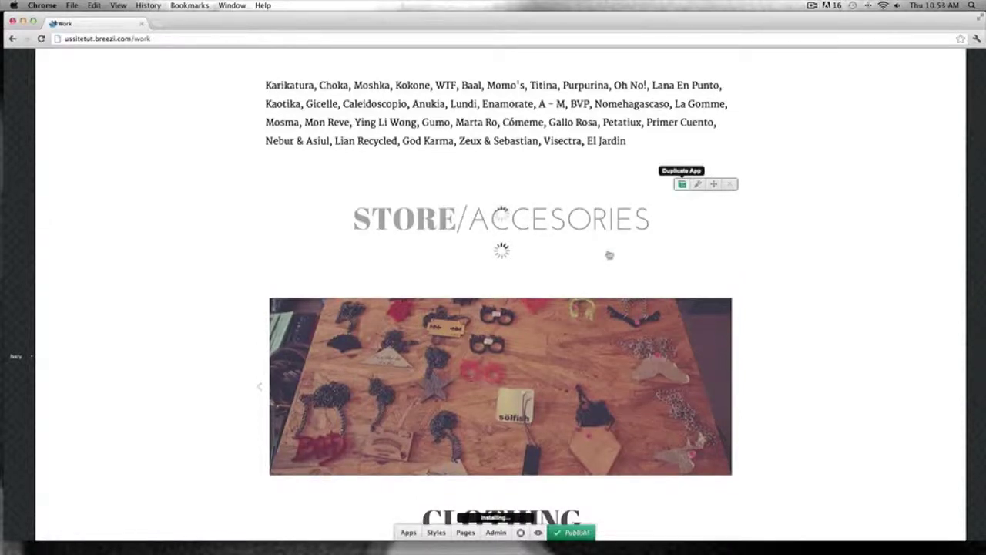
left_click_drag(713, 232, 505, 308)
scroll(606, 297, "down", 10)
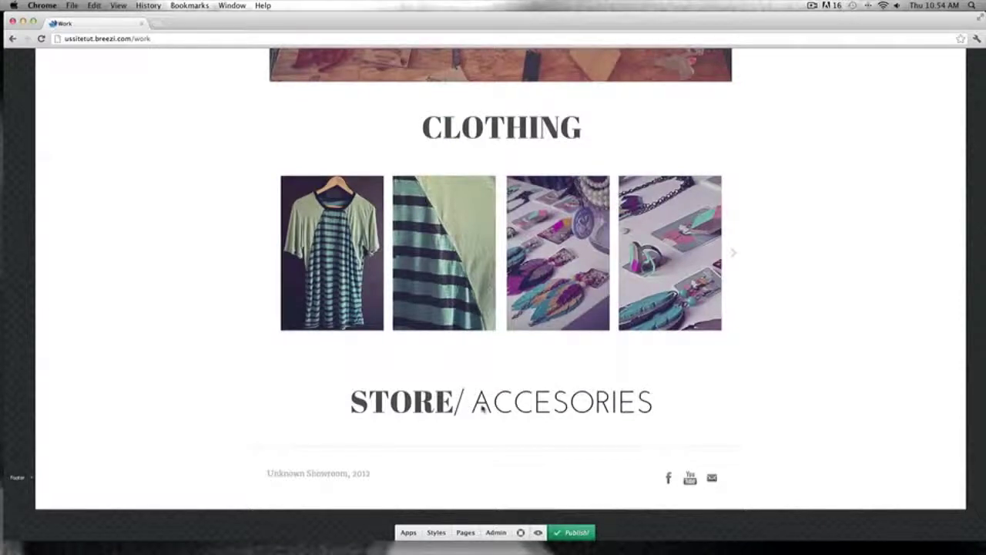
- Replace the copied heading's STORE/ACCESORIES text, ending with the word CREDITS
left_click(484, 405)
left_click_drag(478, 403, 330, 388)
key("BackSpace")
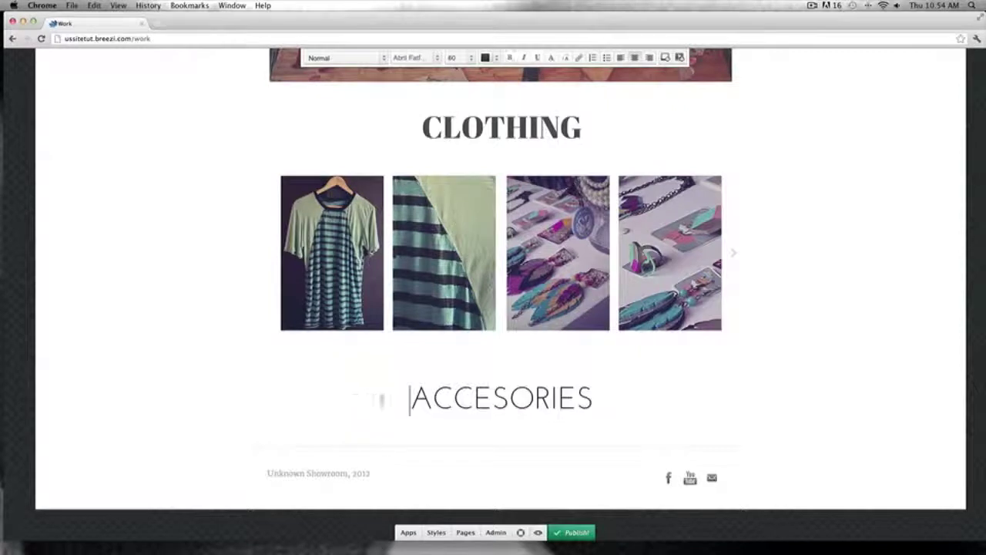
double_click(420, 398)
type("CLOTHING")
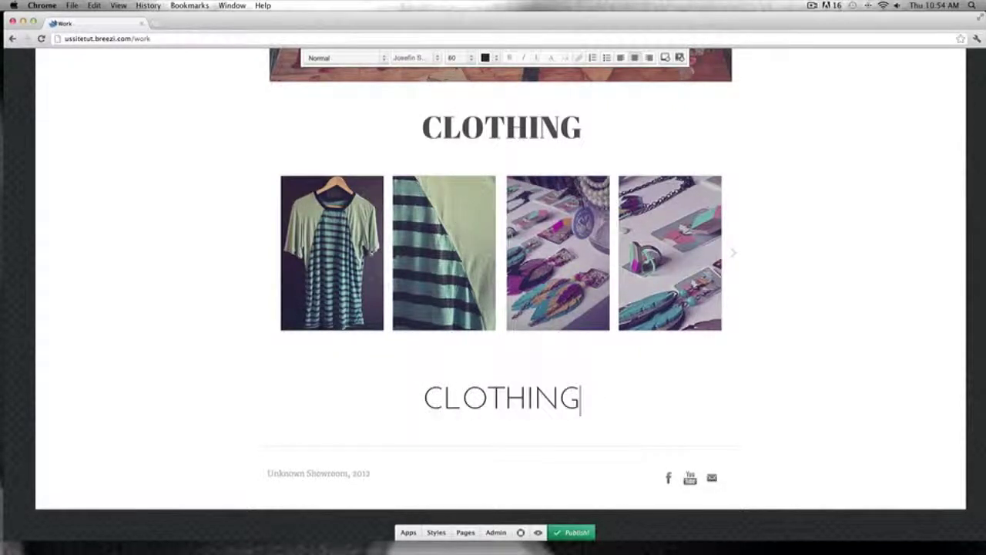
left_click_drag(423, 399, 581, 398)
type("C")
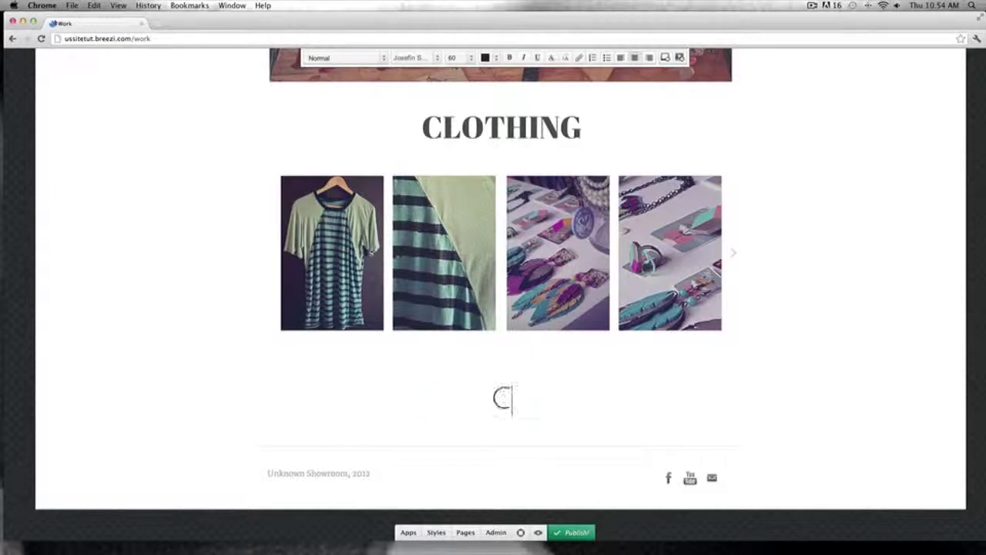
type("REDITS")
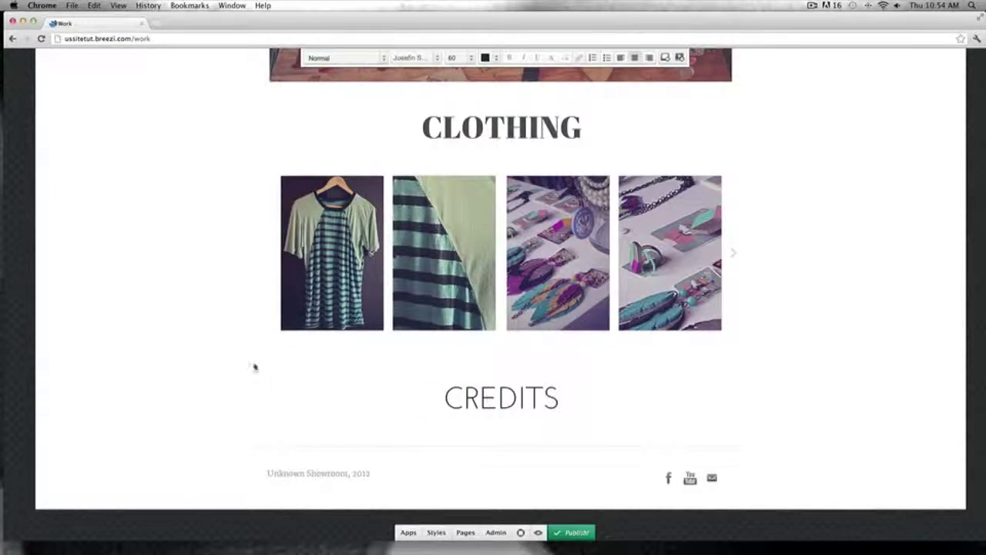
left_click(241, 357)
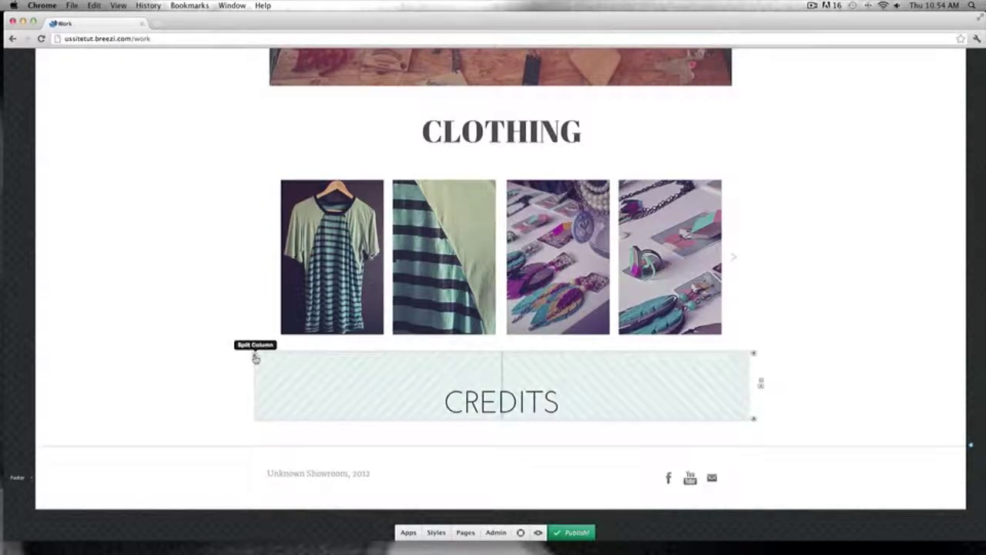
- Split the CREDITS row into two columns and left-align the CREDITS heading
left_click(388, 393)
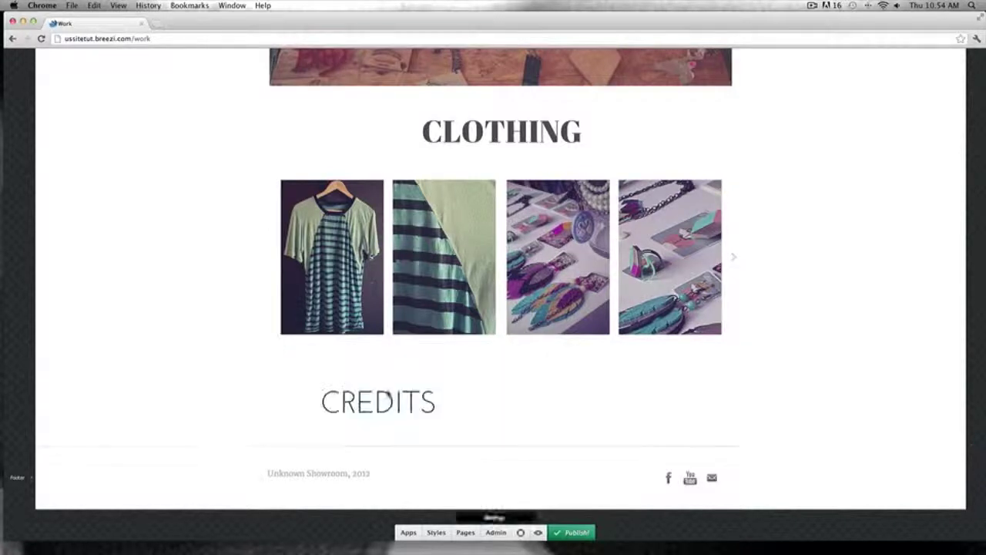
double_click(389, 396)
left_click(286, 379)
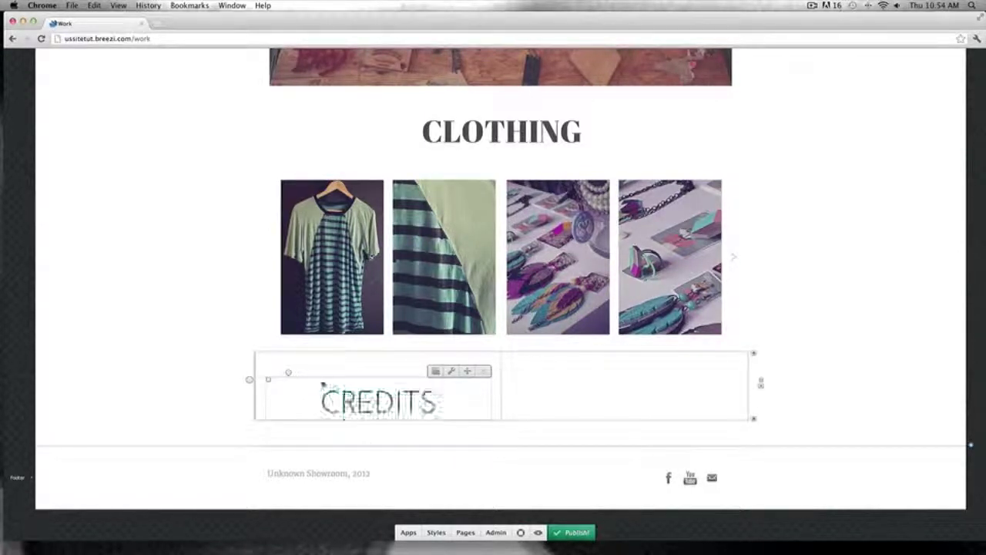
left_click_drag(282, 382, 403, 390)
left_click(509, 393)
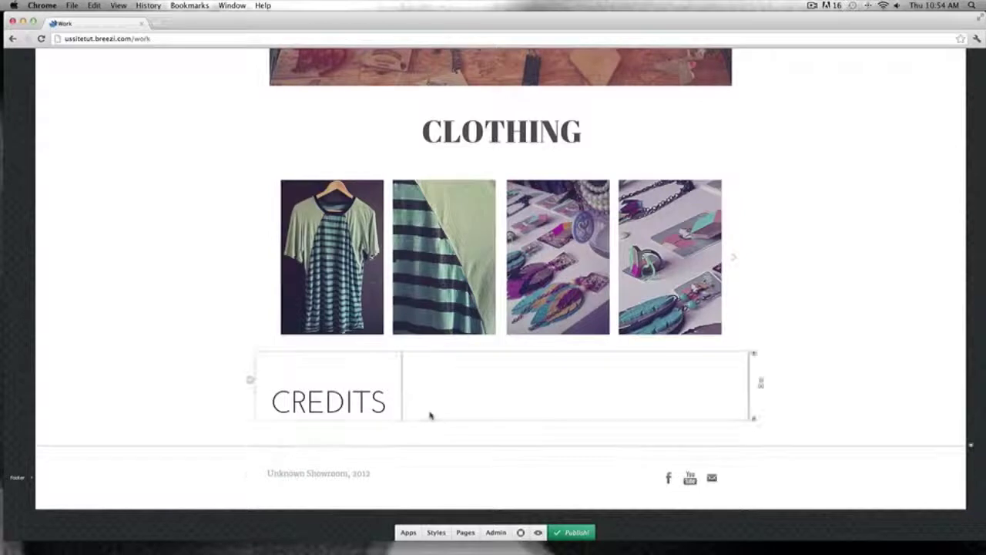
- Drag a Text app into the empty column beside CREDITS, adding 'Click to edit me!' placeholder
left_click(408, 532)
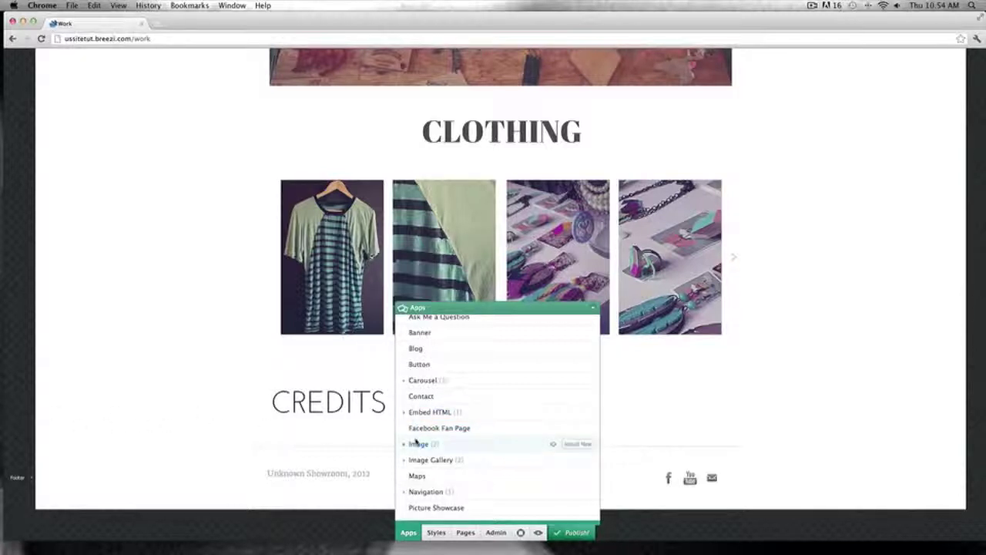
scroll(416, 442, "down", 5)
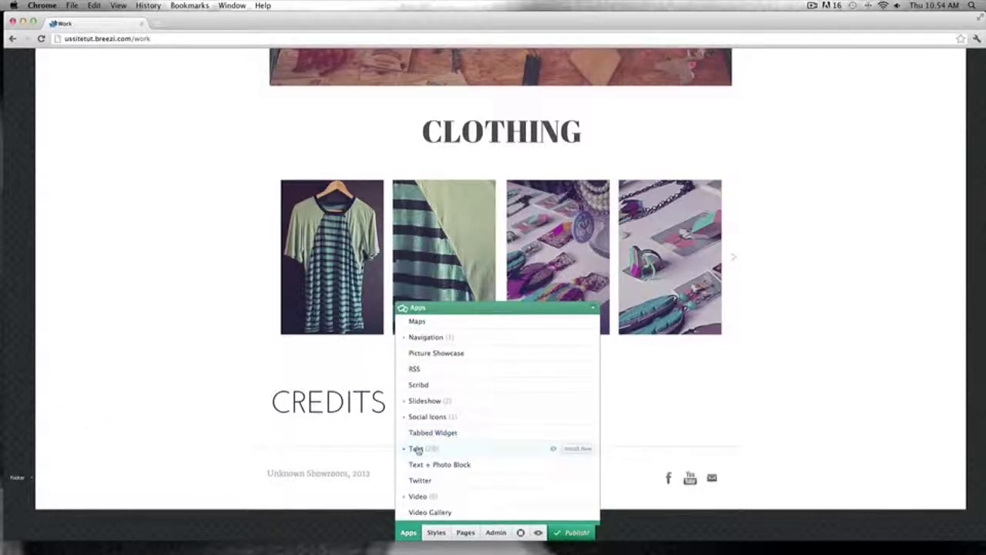
left_click_drag(580, 449, 471, 314)
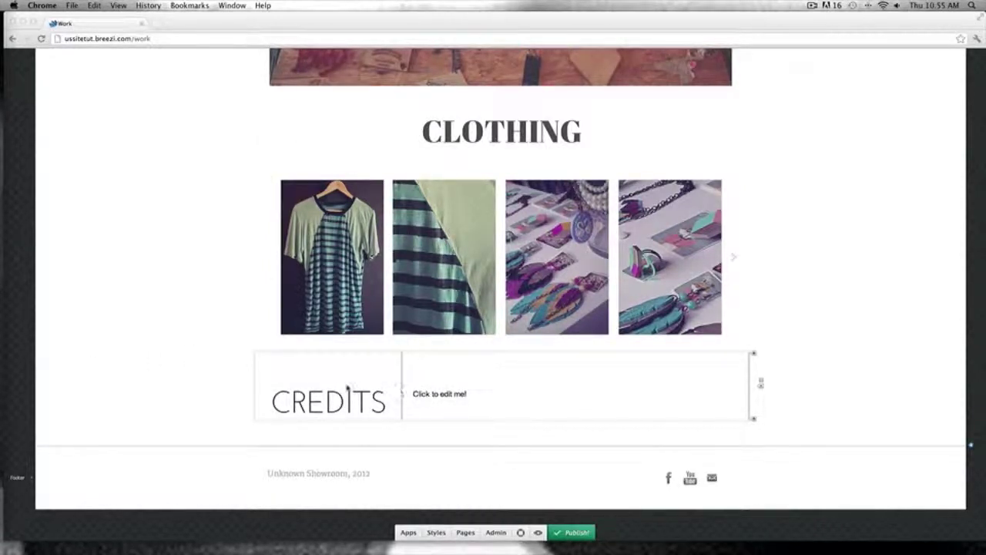
left_click(402, 373)
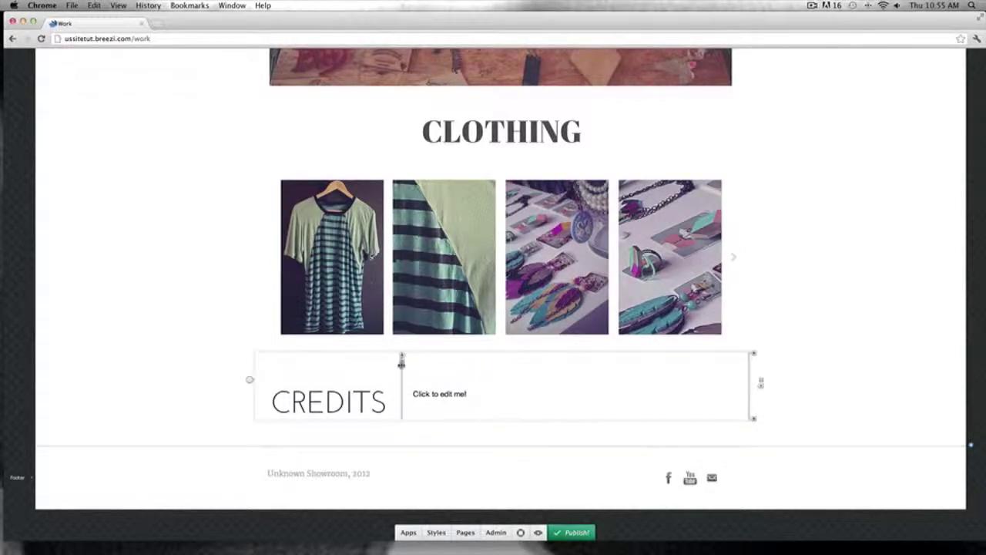
- Widen the CREDITS column to 322 px and split the text column in two
left_click_drag(402, 374, 421, 376)
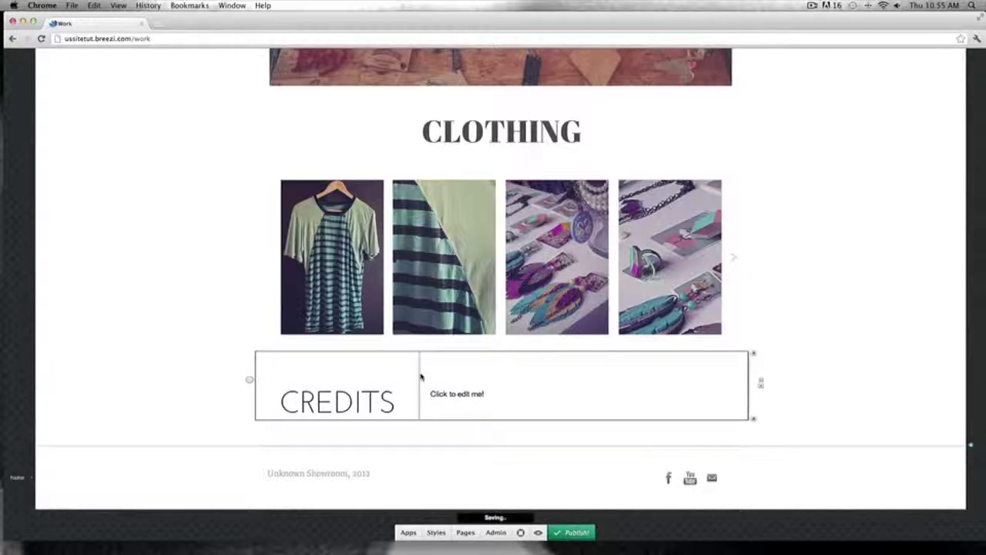
left_click(446, 385)
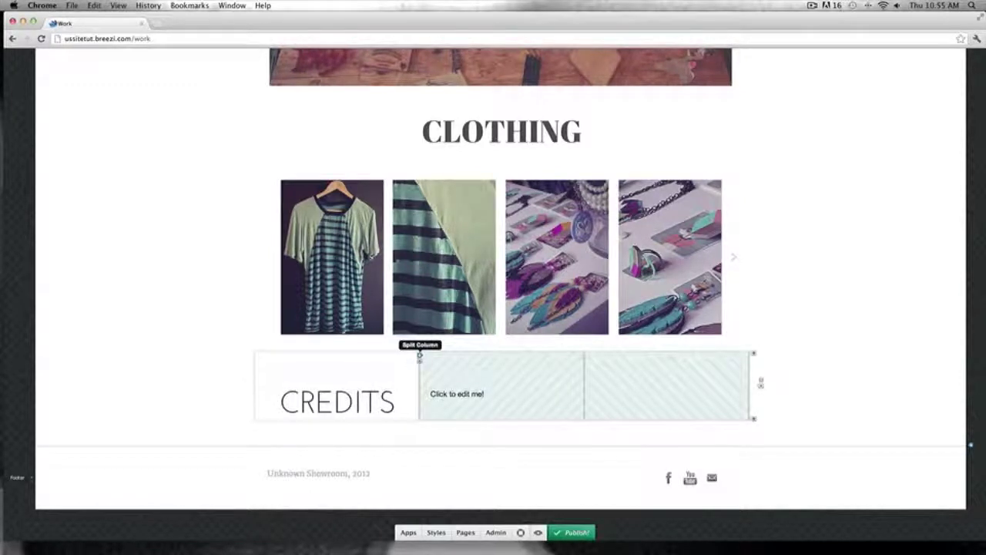
left_click(419, 354)
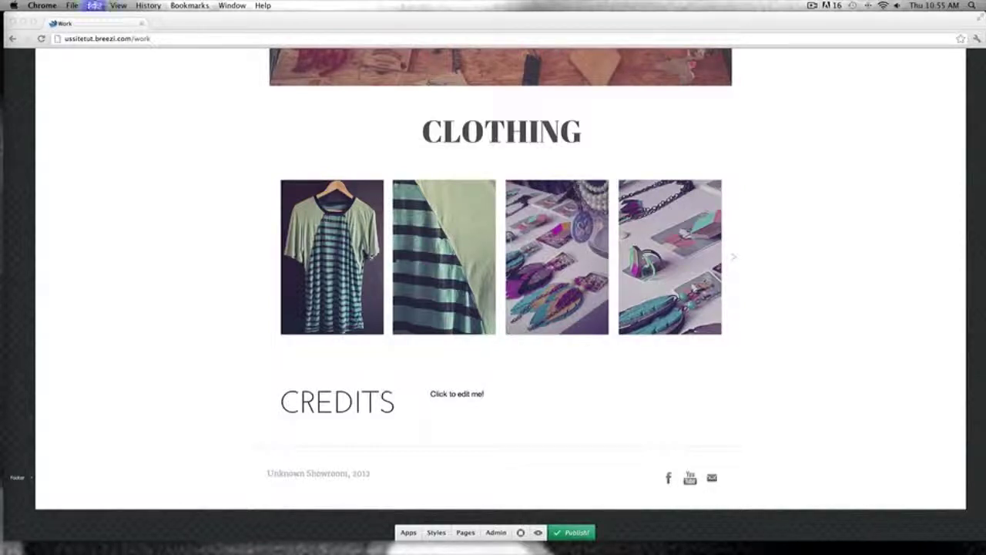
- Replace the placeholder with pasted Clothing and Styling and Basic Design credits on separate lines
left_click(467, 397)
triple_click(468, 397)
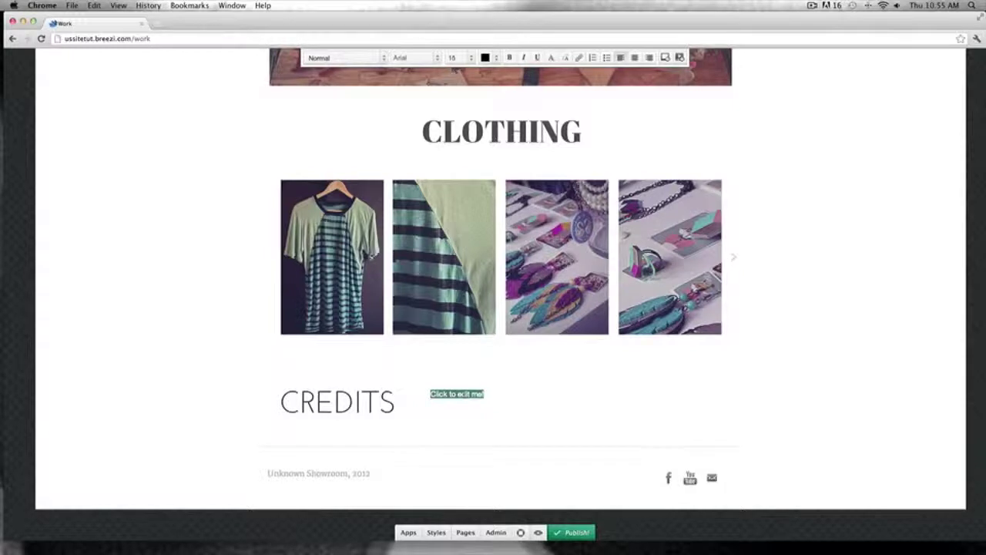
type("× NOMEHAGASCASO • Clothing and Styling ×× HUGMYBONES • Basic Design ×")
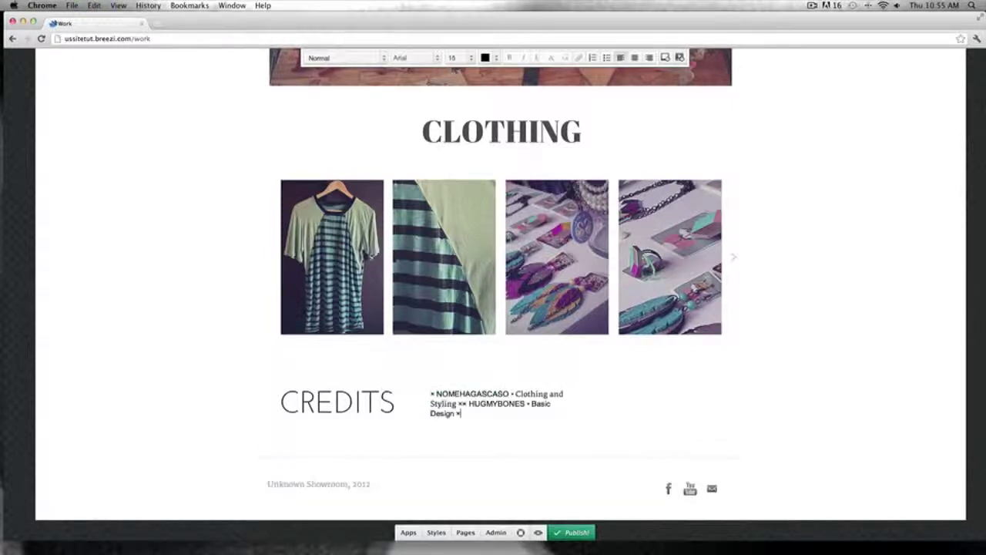
left_click(463, 403)
key("Return")
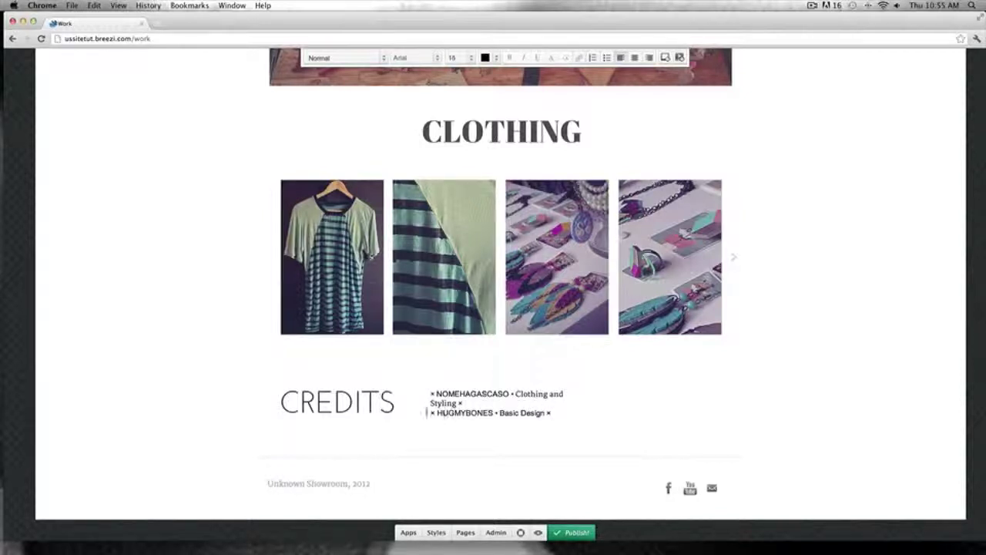
left_click(230, 379)
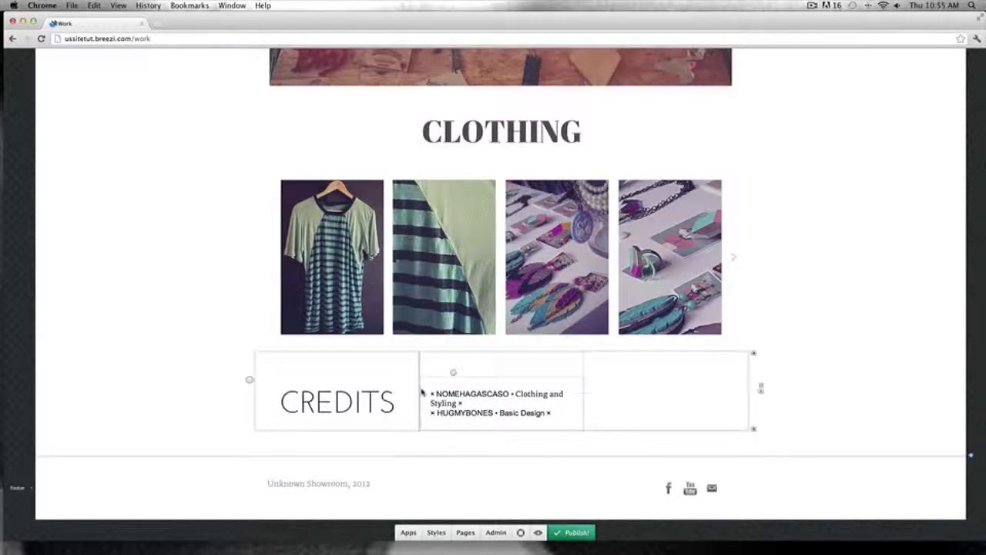
- Narrow the CREDITS column to 270 px
left_click_drag(417, 389, 399, 393)
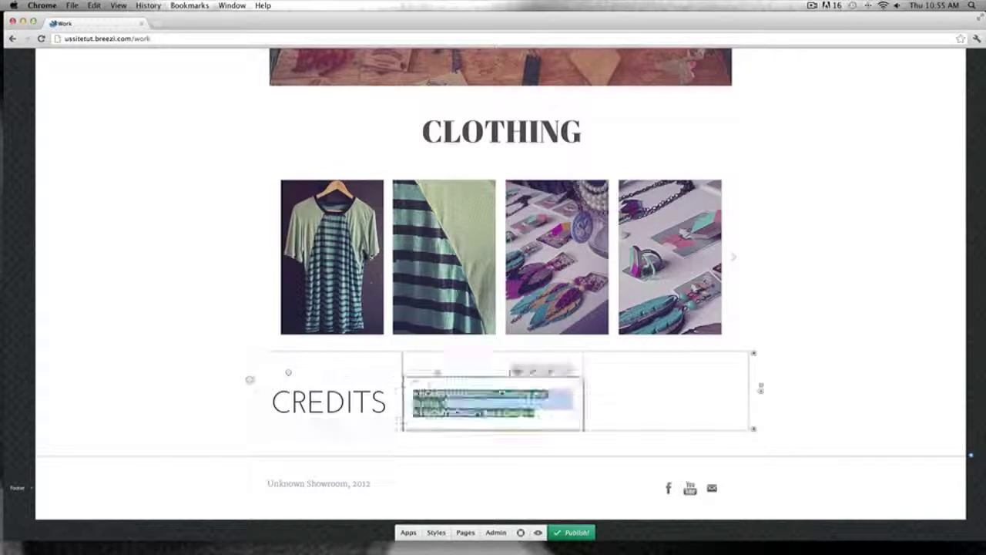
mouse_move(398, 381)
left_mouse_down()
mouse_move(407, 381)
mouse_move(393, 381)
left_mouse_up()
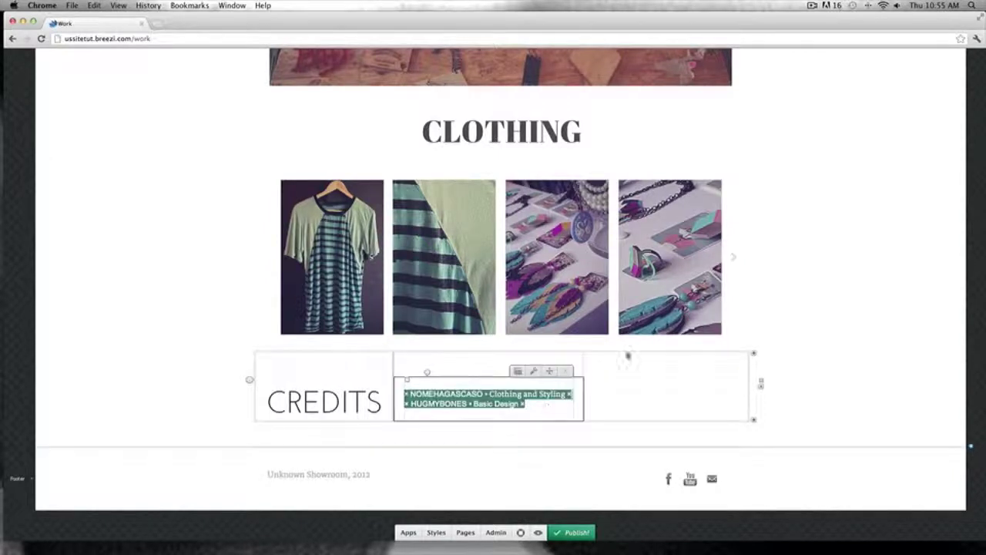
left_click(813, 5)
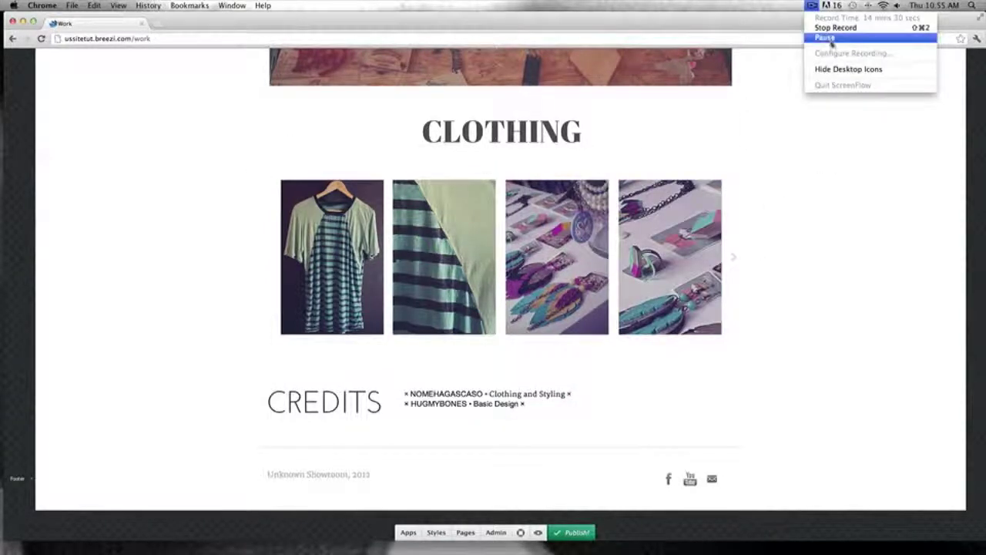
left_click(826, 38)
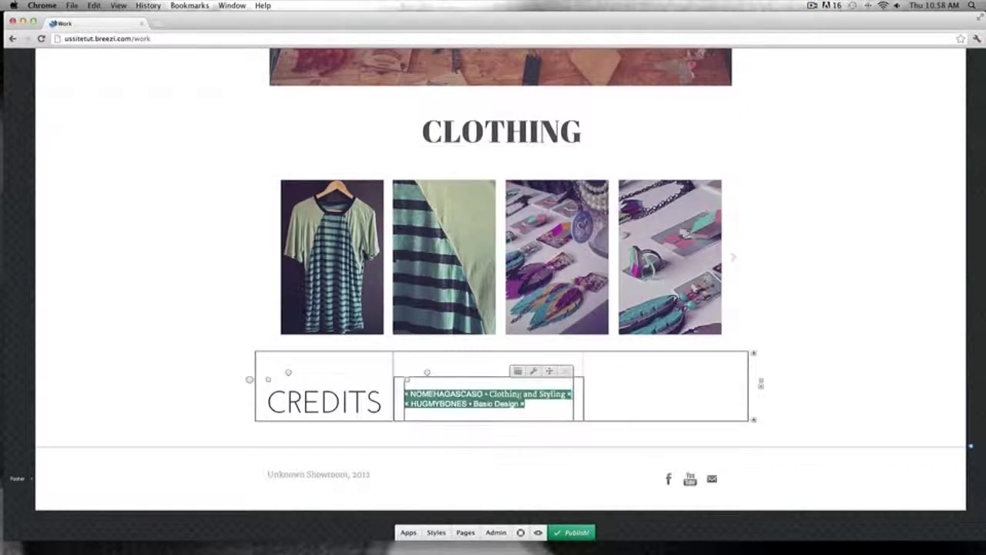
left_click(520, 394)
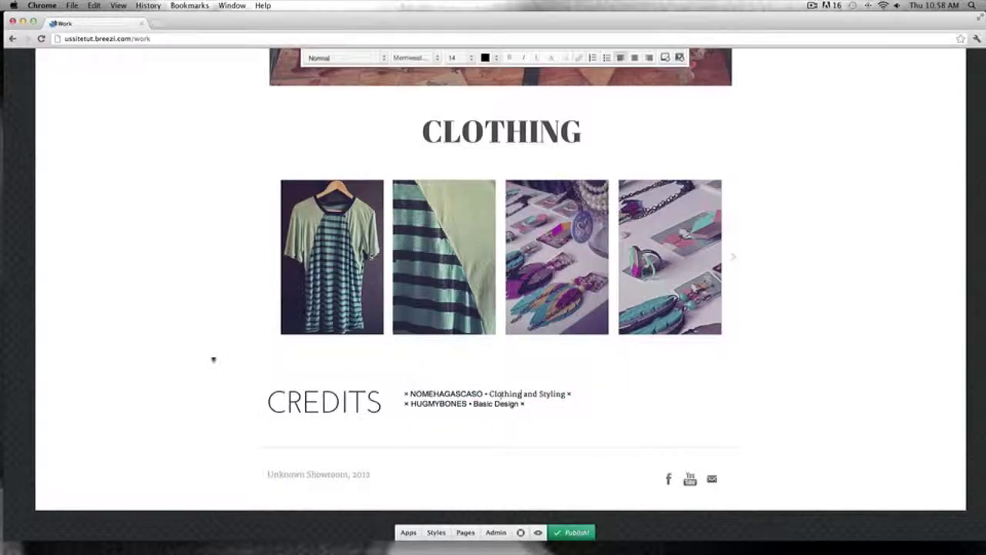
- Link NOMEHAGASCASO to its pasted Tumblr address, opening in a new window
left_click(213, 359)
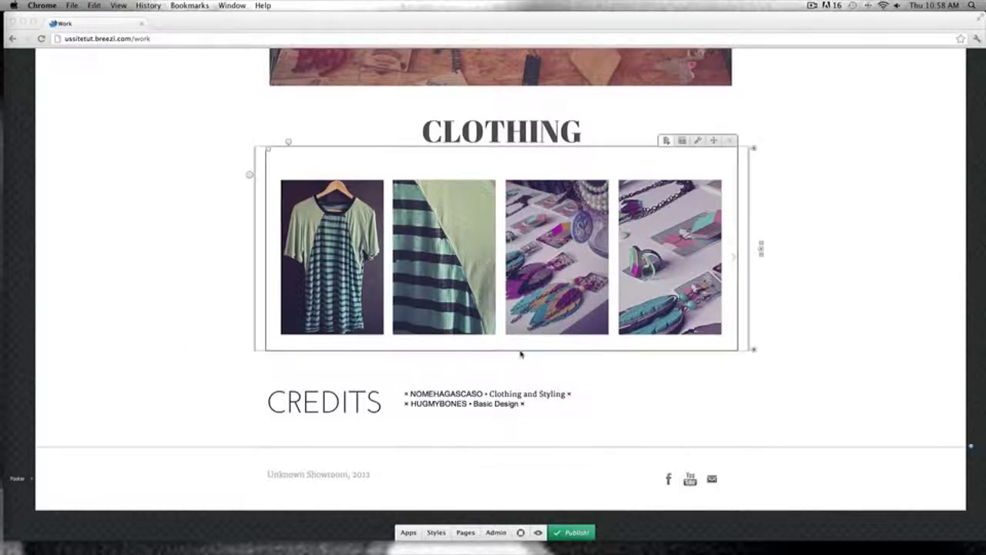
left_click(454, 393)
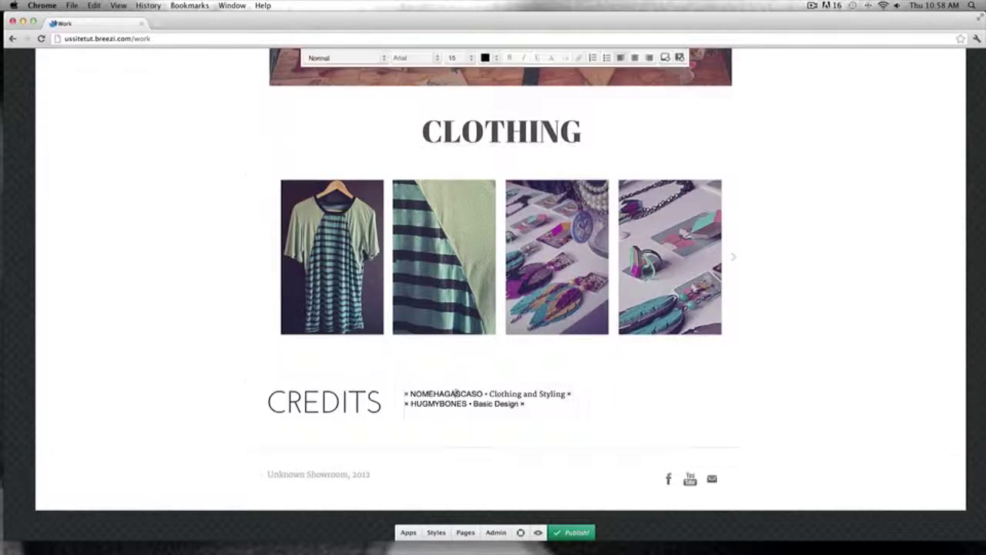
double_click(450, 393)
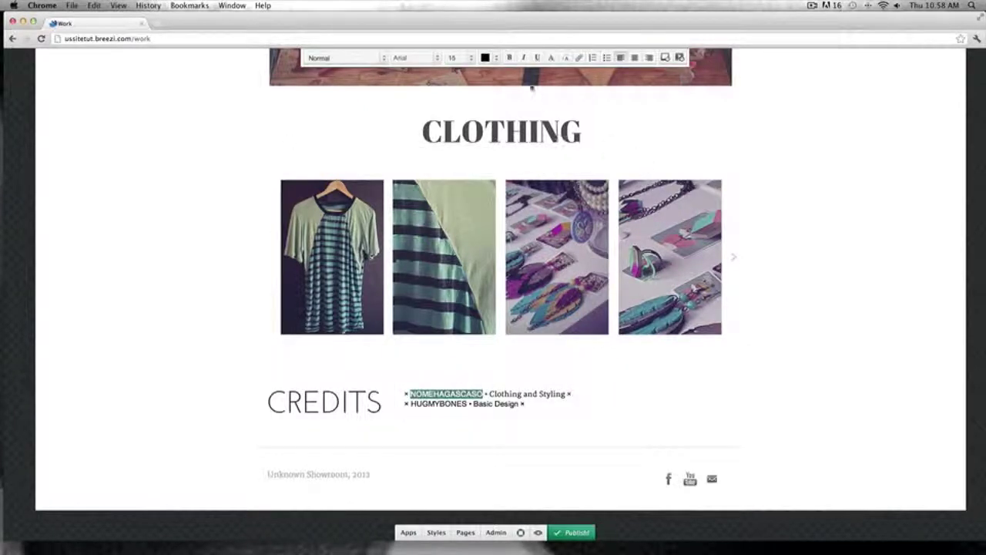
left_click(579, 59)
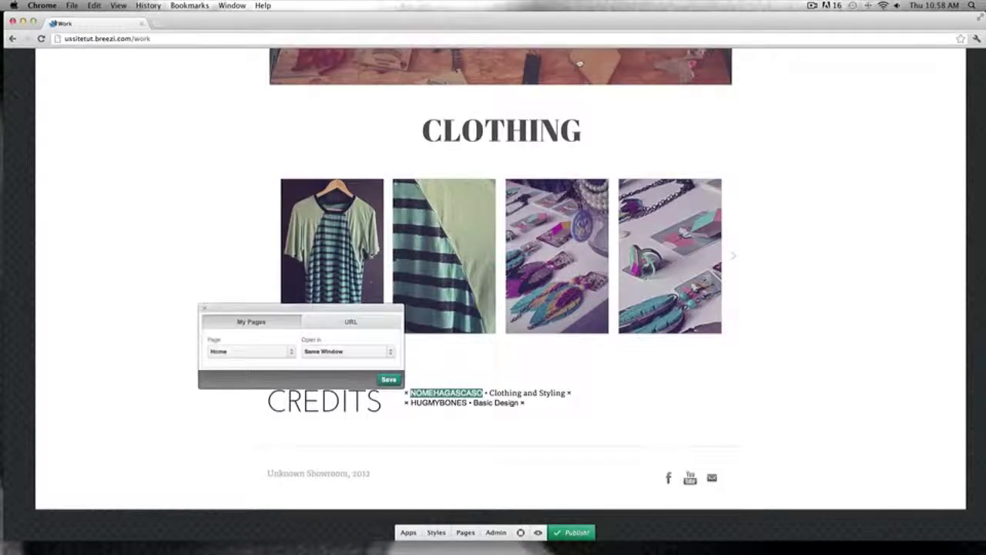
left_click(349, 322)
left_click(254, 352)
type("http://nomehagascaso.tumblr.com")
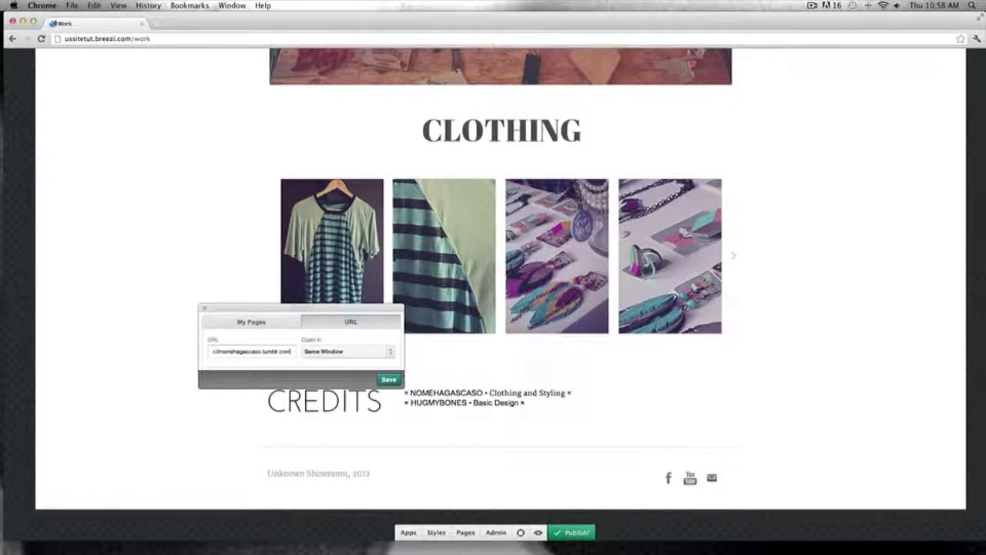
left_click(330, 354)
left_click(331, 364)
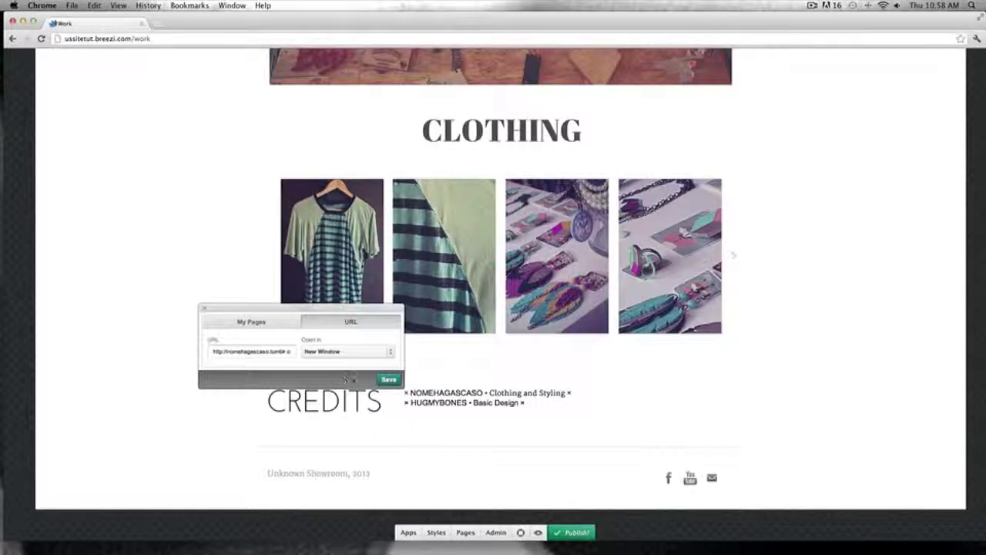
left_click(396, 382)
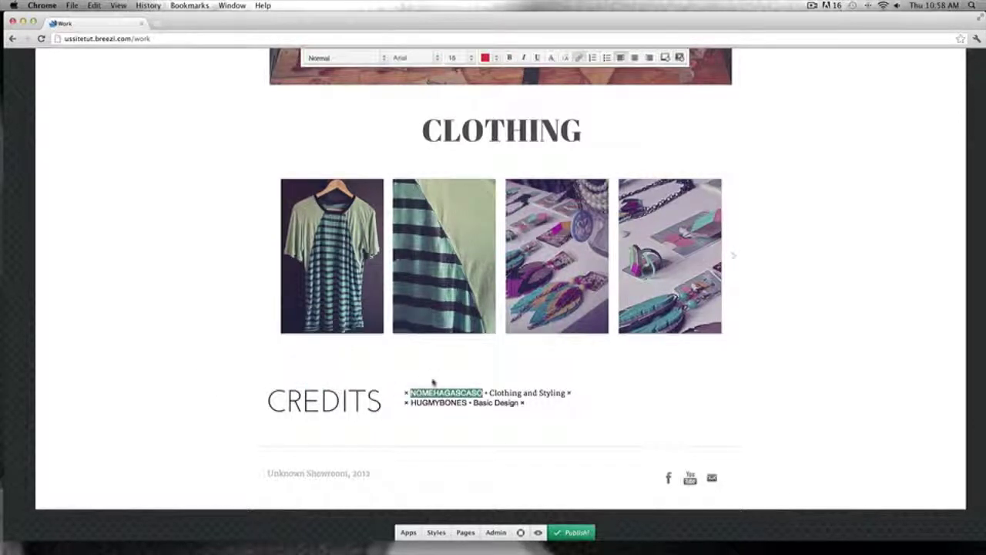
- Give the NOMEHAGASCASO link dark default text and a red rollover colour
left_click(528, 388)
left_click(453, 392)
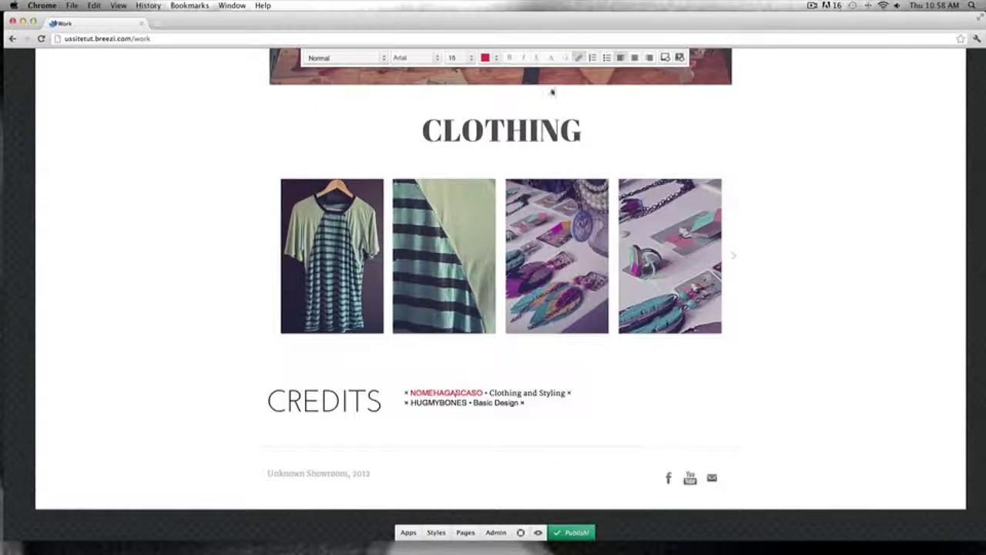
left_click(484, 60)
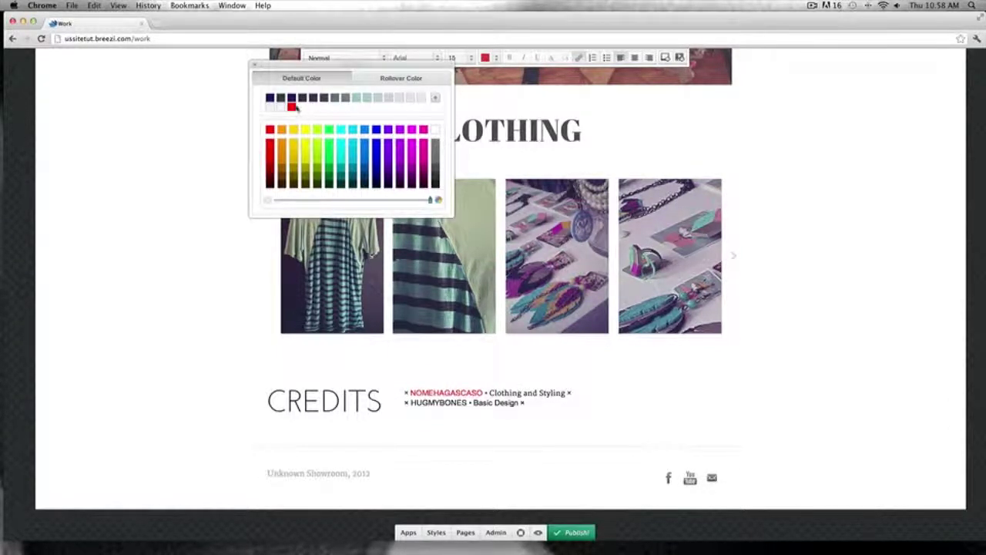
left_click(281, 98)
left_click(369, 79)
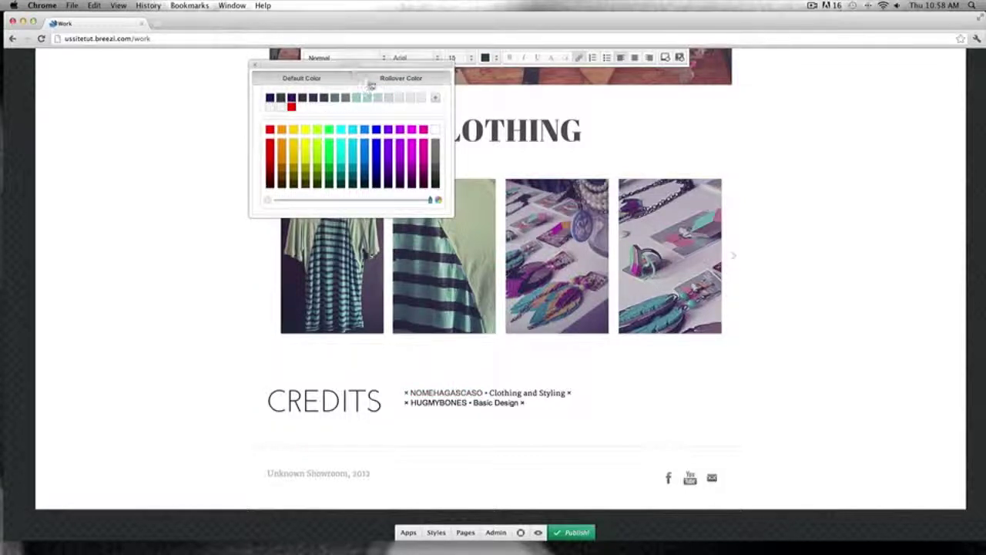
left_click(291, 106)
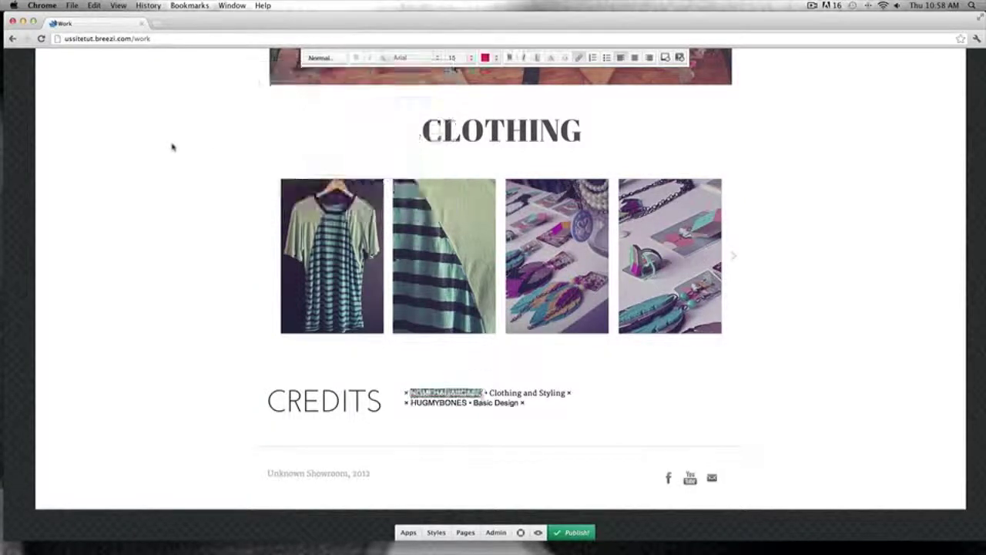
left_click(172, 147)
left_click(407, 377)
left_click(428, 402)
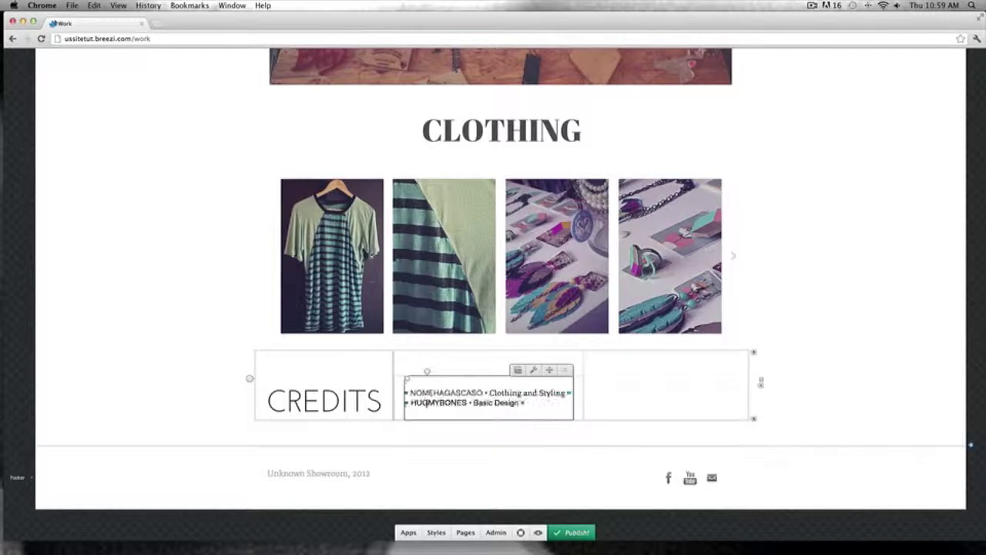
- Link HUGMYBONES to the same Tumblr address, opening in a new window
double_click(427, 402)
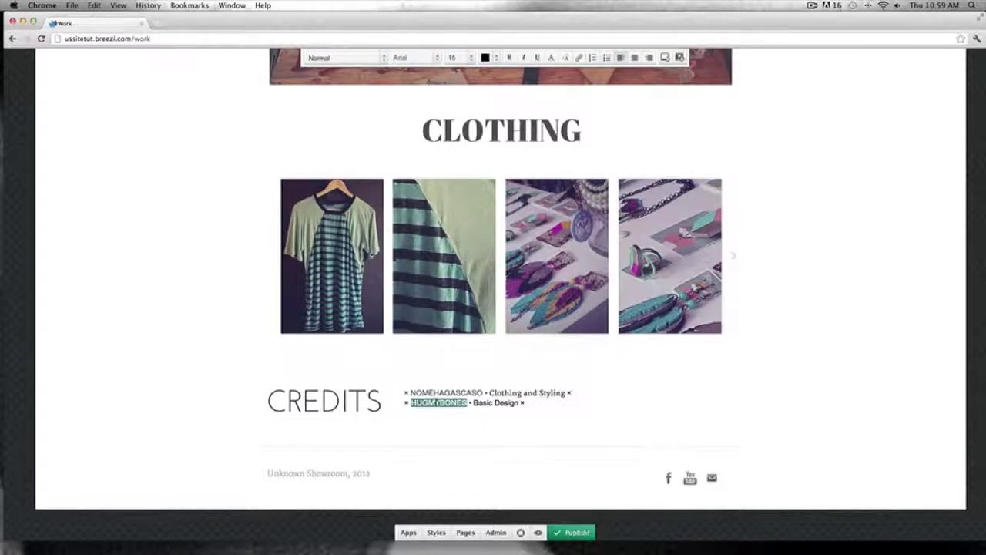
left_click(580, 57)
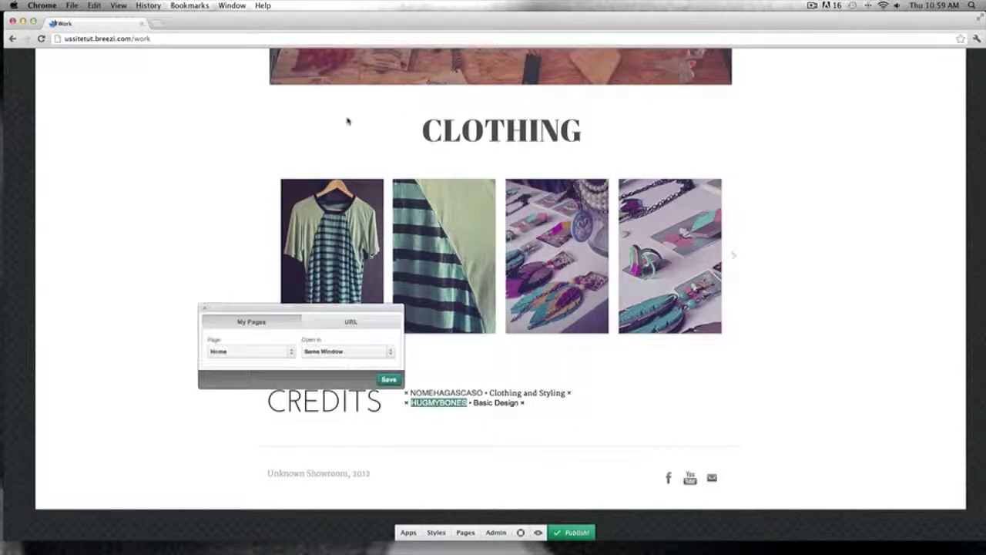
left_click(338, 322)
left_click(254, 351)
key("ctrl+v")
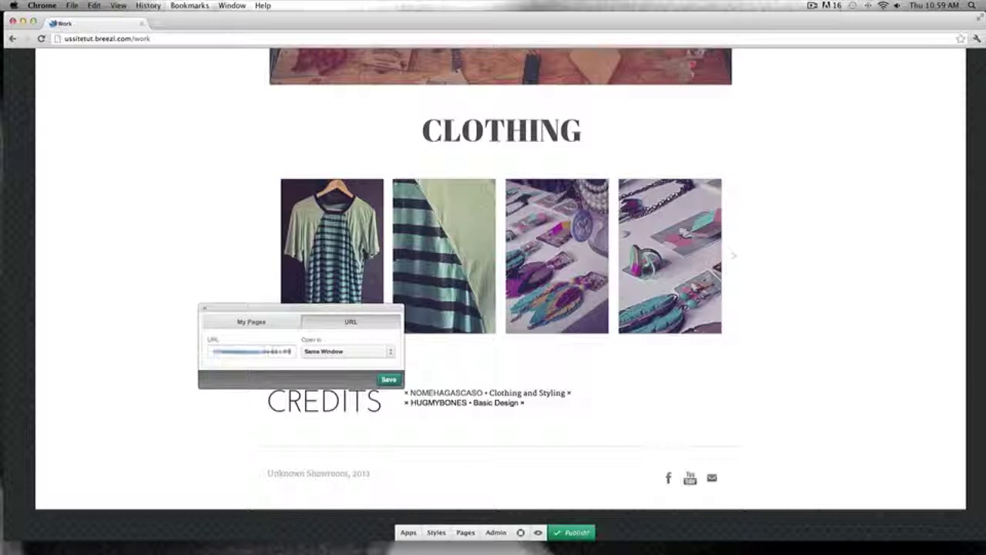
left_click(316, 352)
left_click(313, 376)
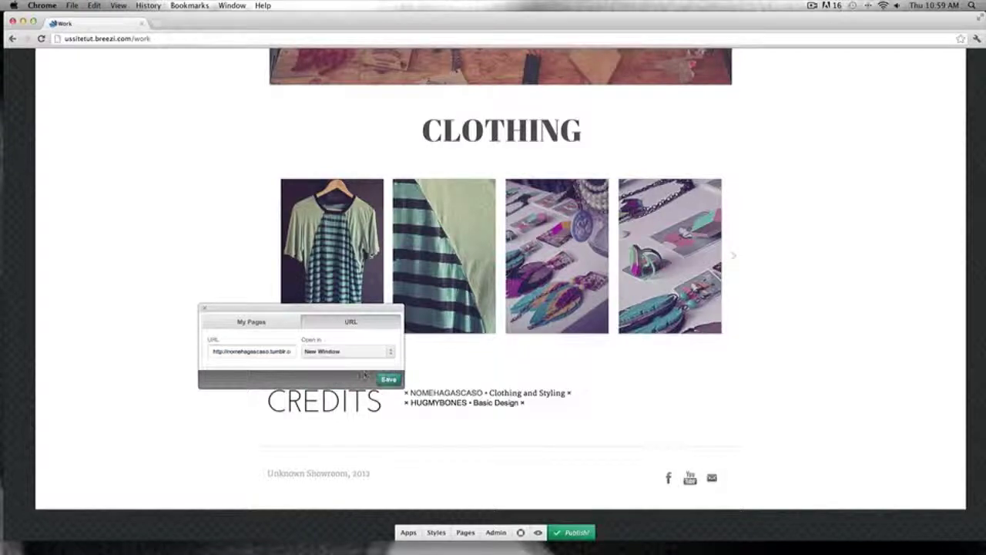
left_click(388, 379)
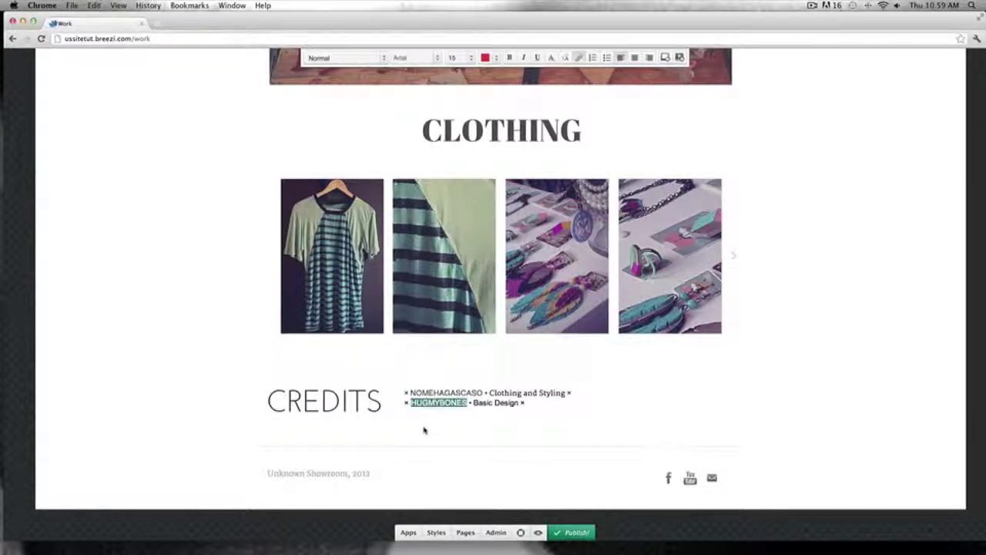
- Make the HUGMYBONES link text dark by default
left_click(436, 402)
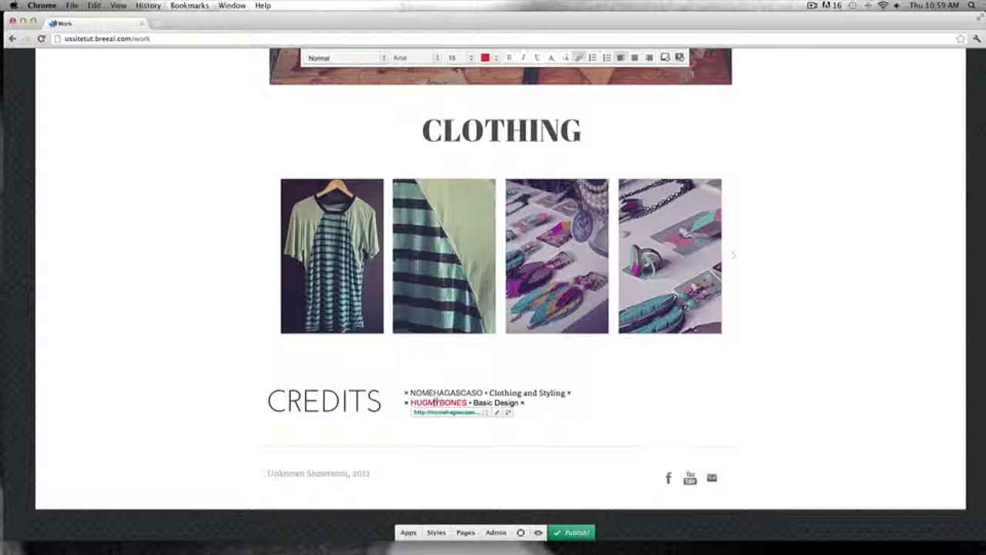
left_click(486, 58)
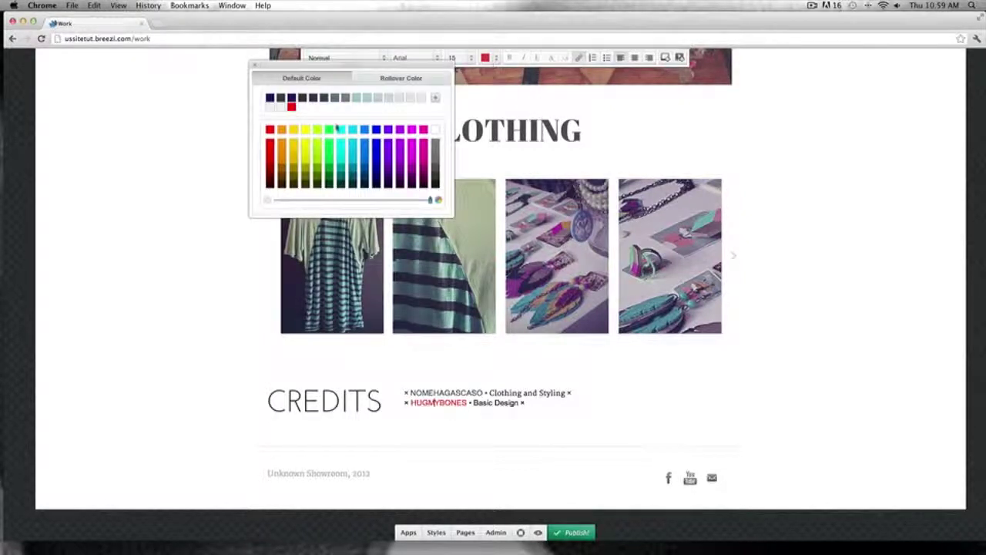
left_click(281, 97)
left_click(400, 78)
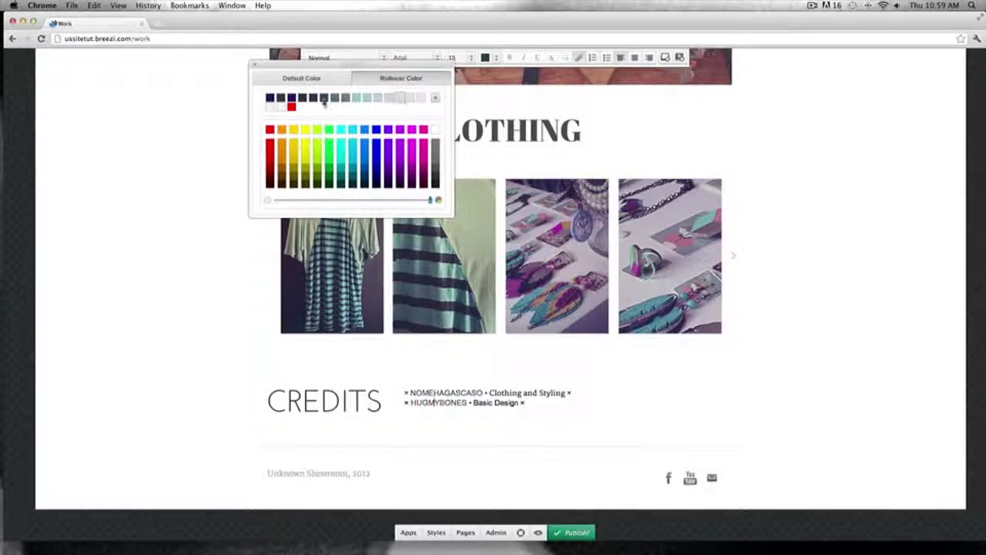
left_click(517, 366)
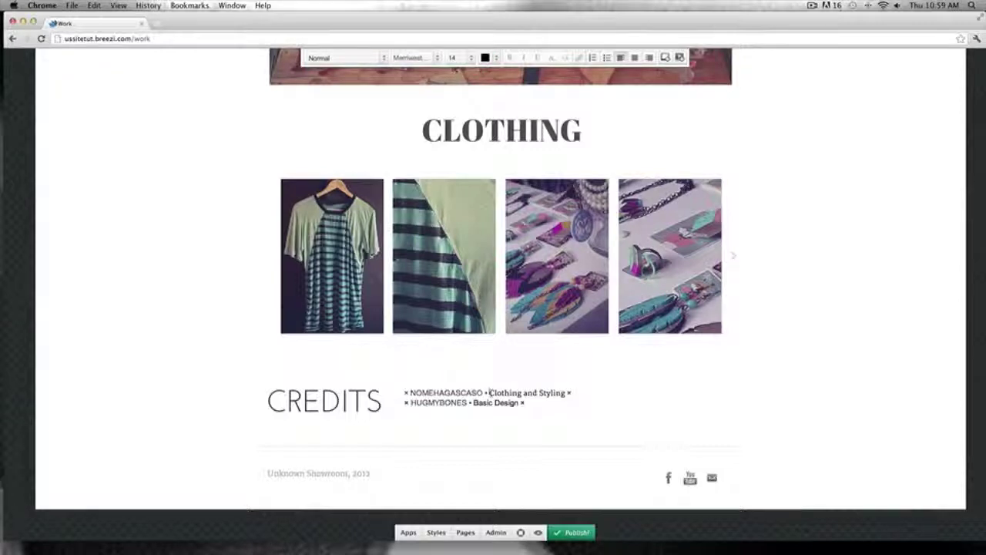
- Make the Clothing and Styling role text light grey
left_click_drag(490, 393, 601, 387)
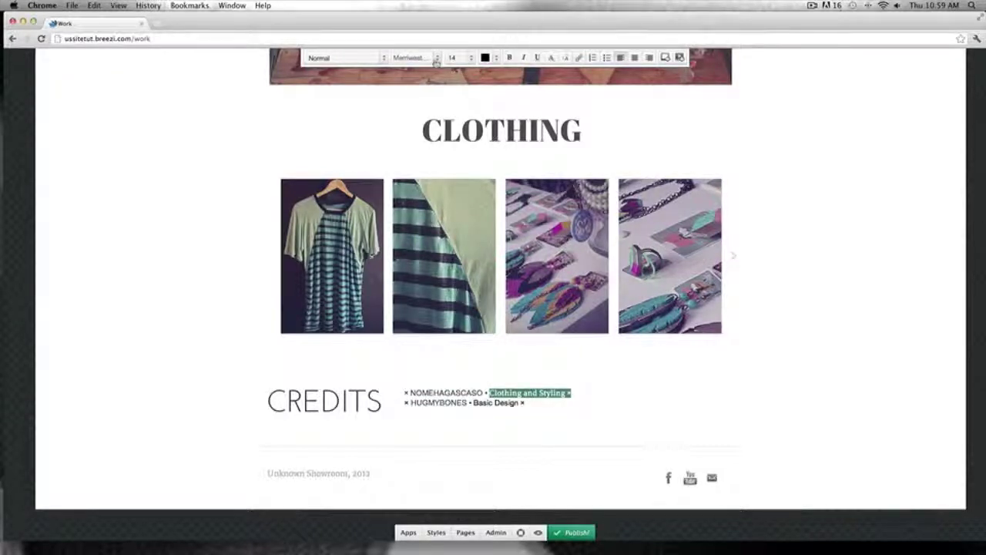
left_click(485, 58)
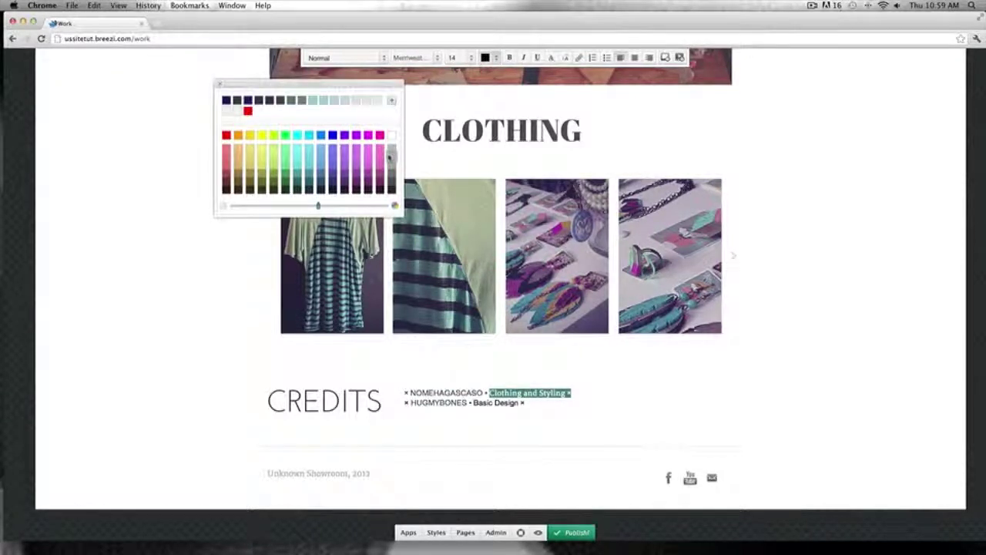
left_click(391, 132)
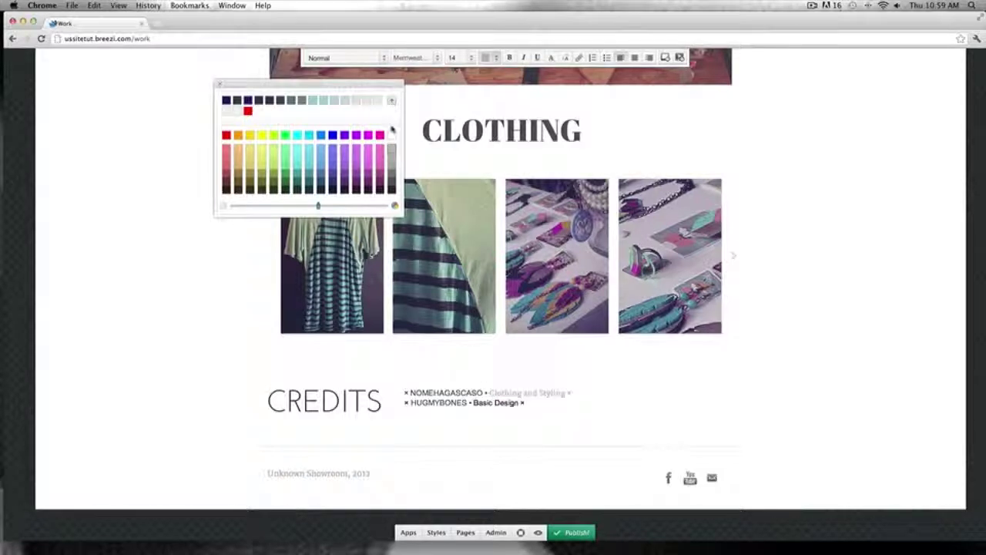
left_click(659, 389)
- Make Basic Design light grey too, then duplicate the credits block below itself
left_click(472, 402)
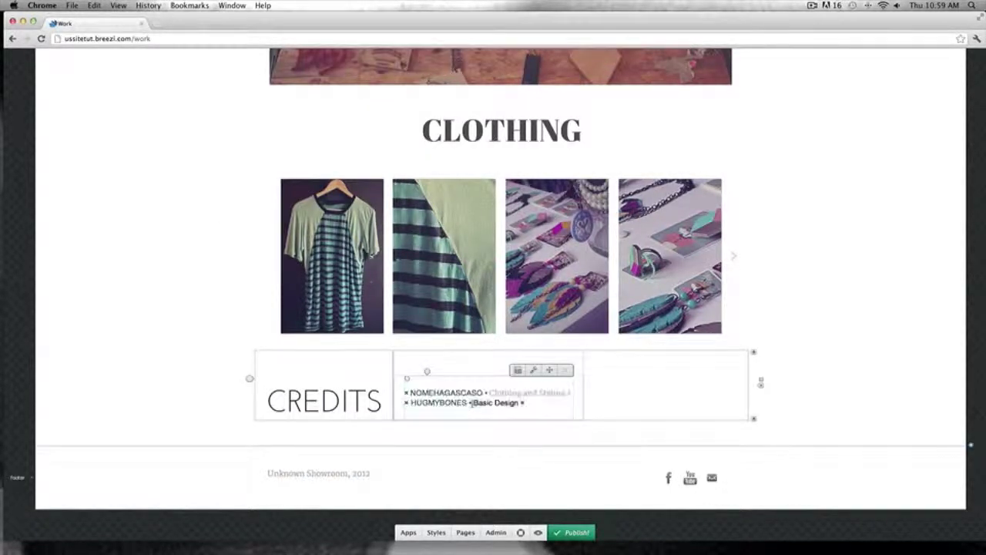
left_click_drag(472, 402, 525, 402)
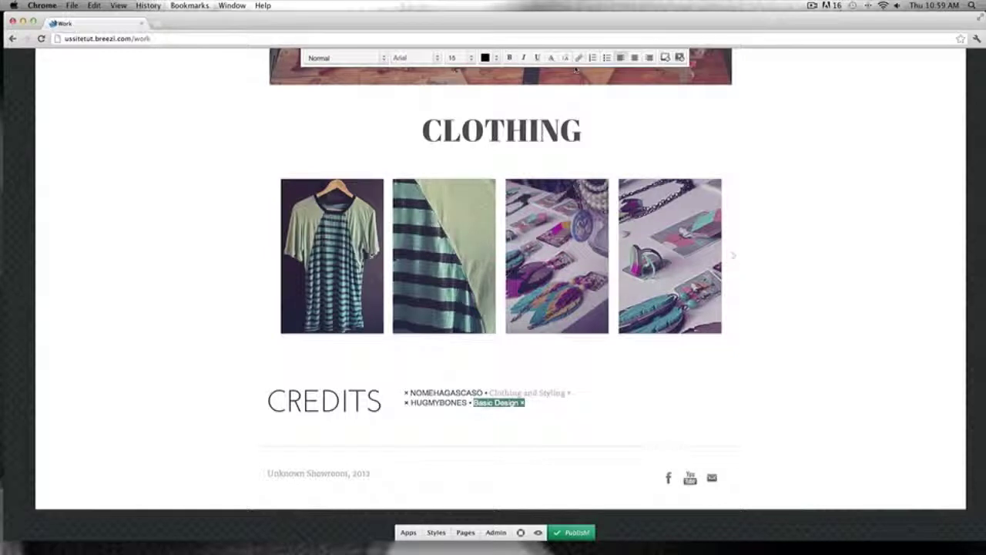
left_click(486, 61)
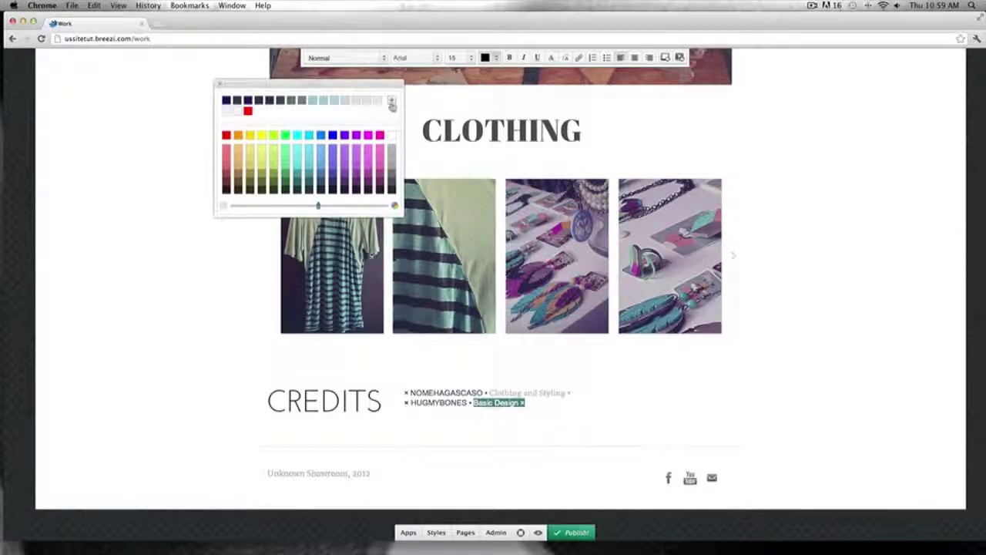
left_click(392, 148)
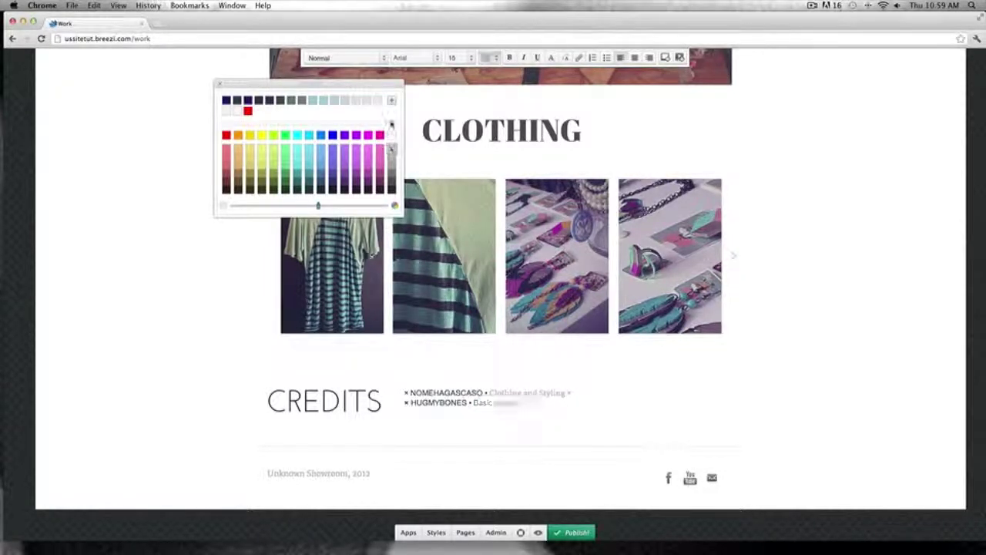
left_click(773, 310)
left_click(201, 357)
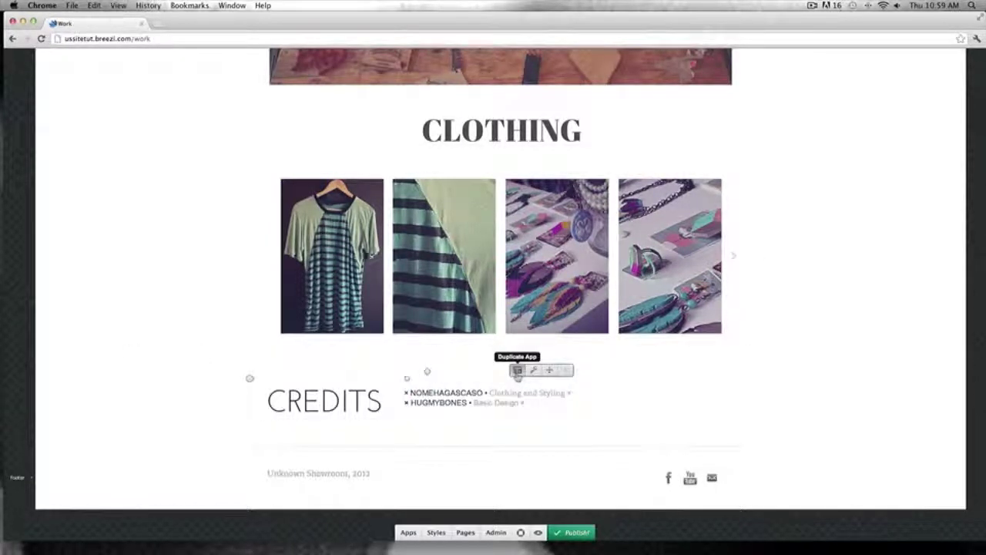
left_click(517, 370)
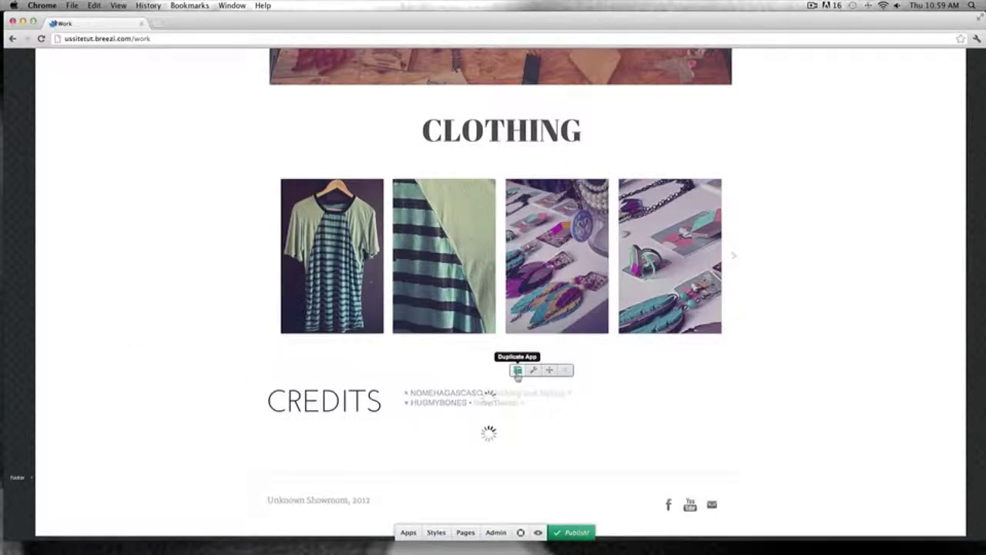